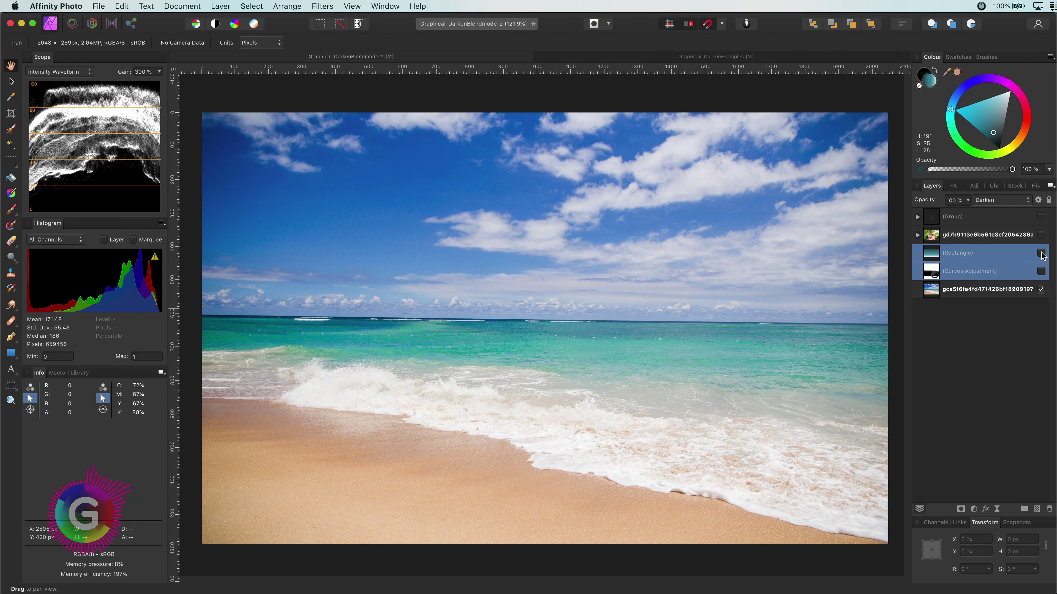
Step: Hide the Rectangle and Curves Adjustment layers and select the original beach photo layer
{"action": "left_click", "coordinate": [1041, 253]}
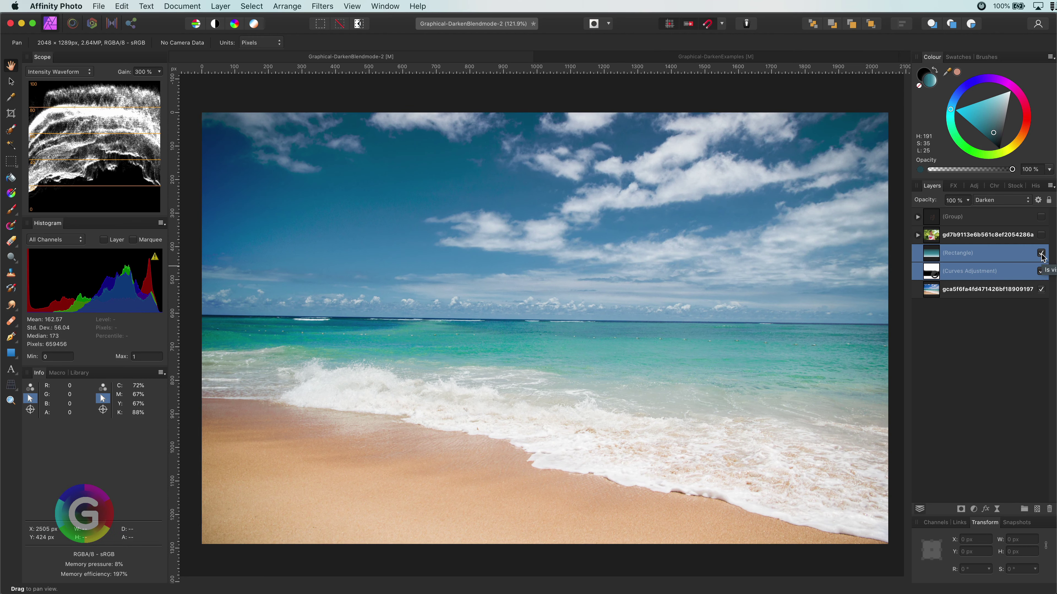
{"action": "left_click", "coordinate": [1041, 253]}
{"action": "left_click", "coordinate": [961, 294]}
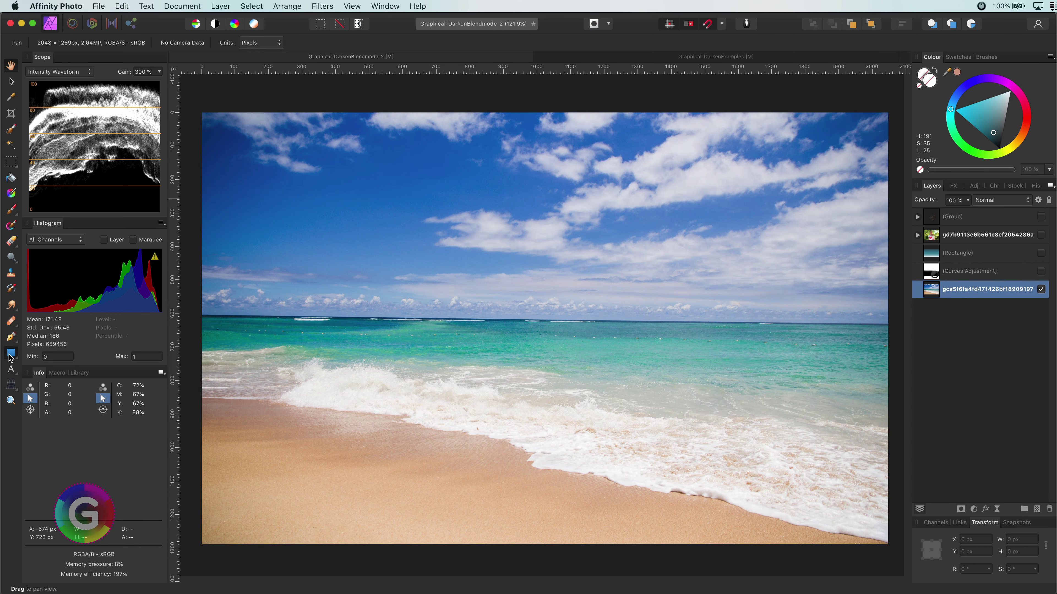
Step: Draw a rectangle over the sky and sea and fill it with a top-to-bottom linear gradient
{"action": "key", "text": "m"}
{"action": "left_click_drag", "start_coordinate": [194, 111], "coordinate": [873, 410]}
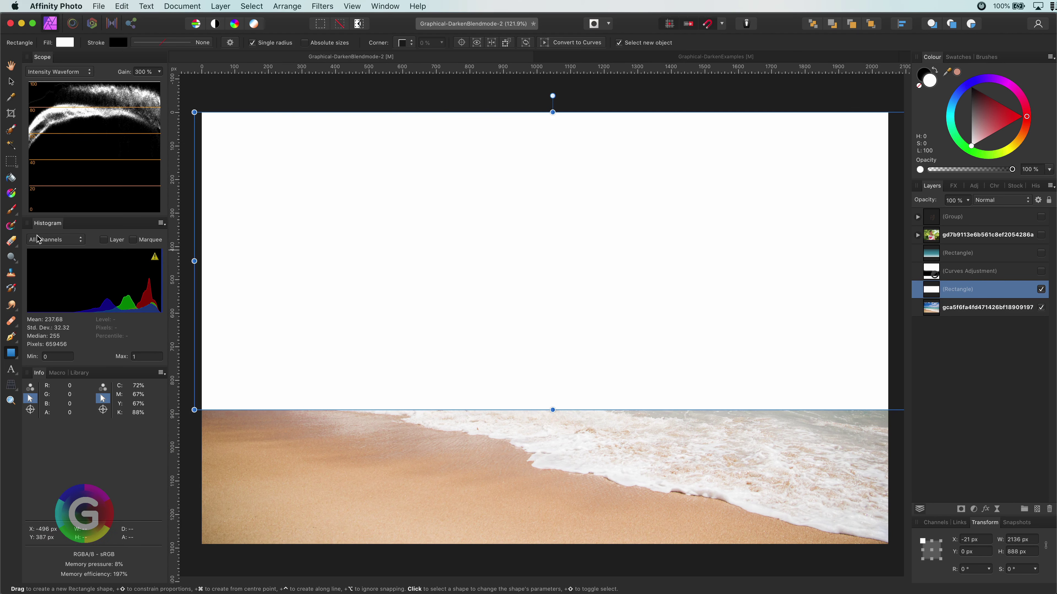
{"action": "left_click", "coordinate": [11, 192]}
{"action": "left_click_drag", "start_coordinate": [545, 112], "coordinate": [545, 410]}
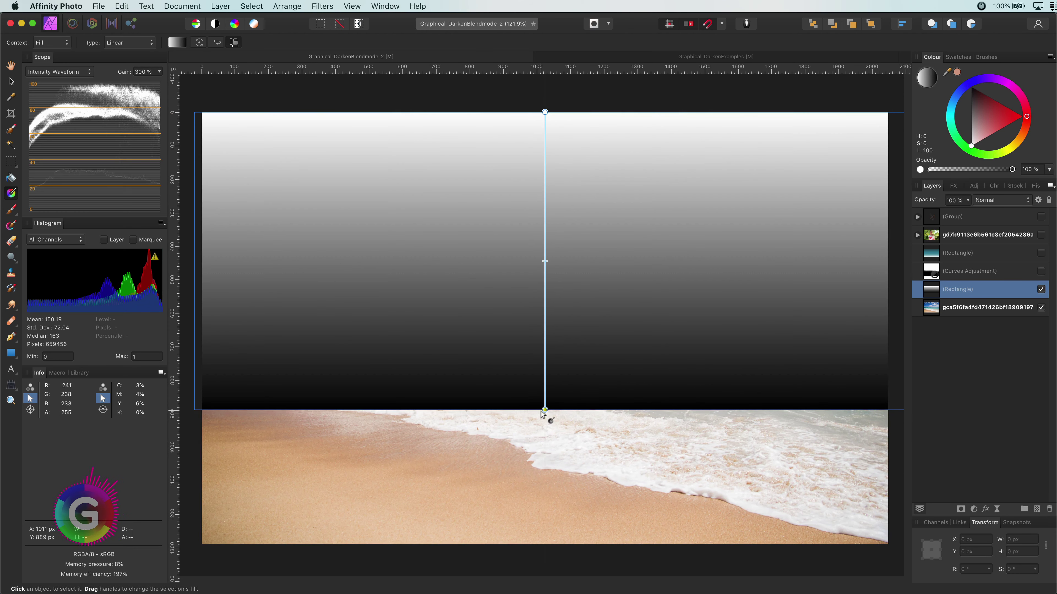
Step: Make the gradient stops white, hide the rectangle, and sample a teal blue from the sky
{"action": "left_click_drag", "start_coordinate": [970, 146], "coordinate": [971, 146]}
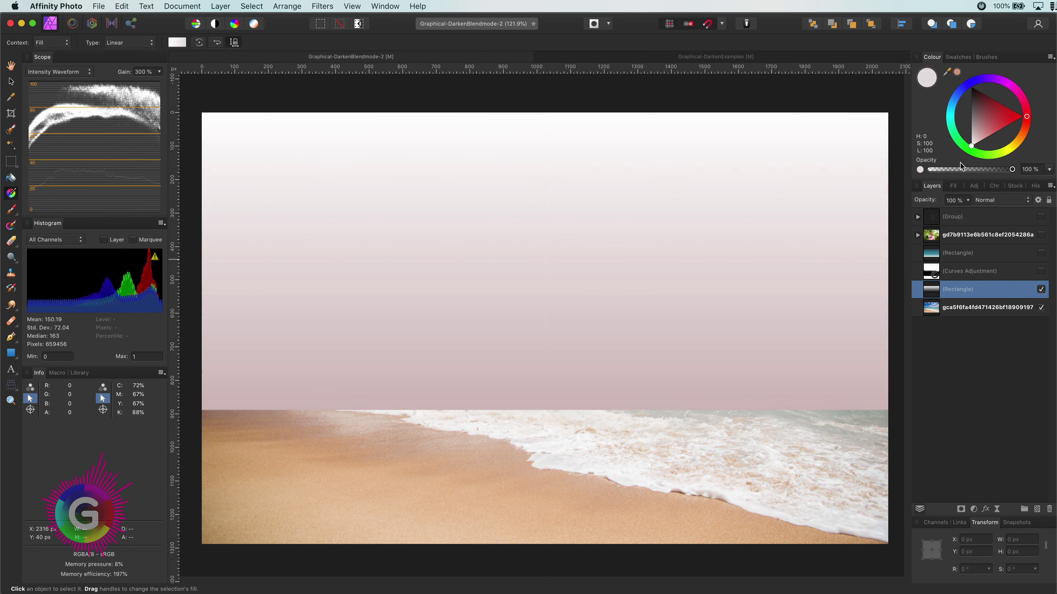
{"action": "left_click", "coordinate": [546, 109]}
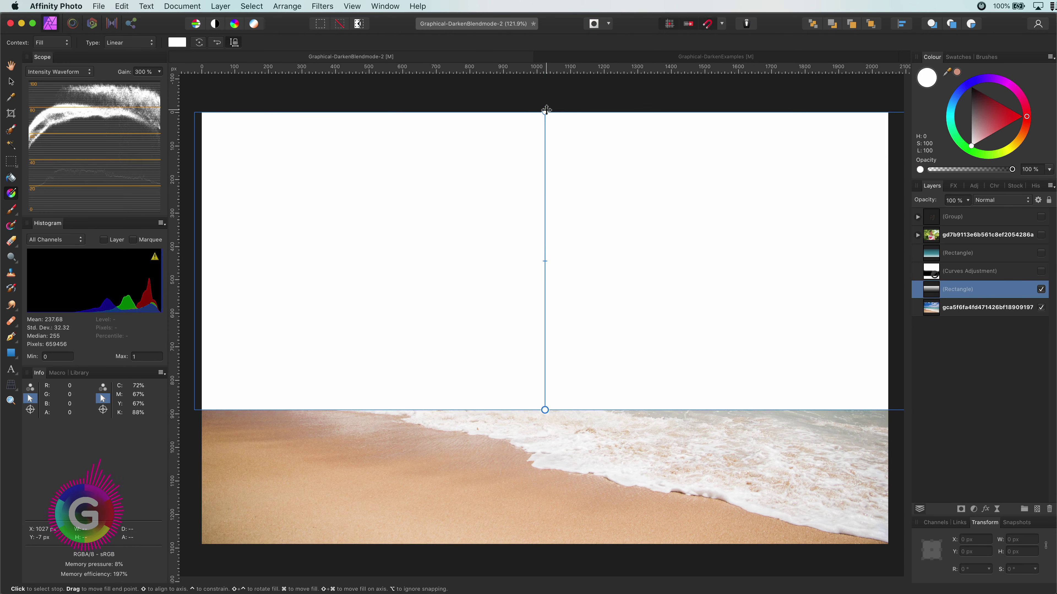
{"action": "left_click", "coordinate": [1041, 290]}
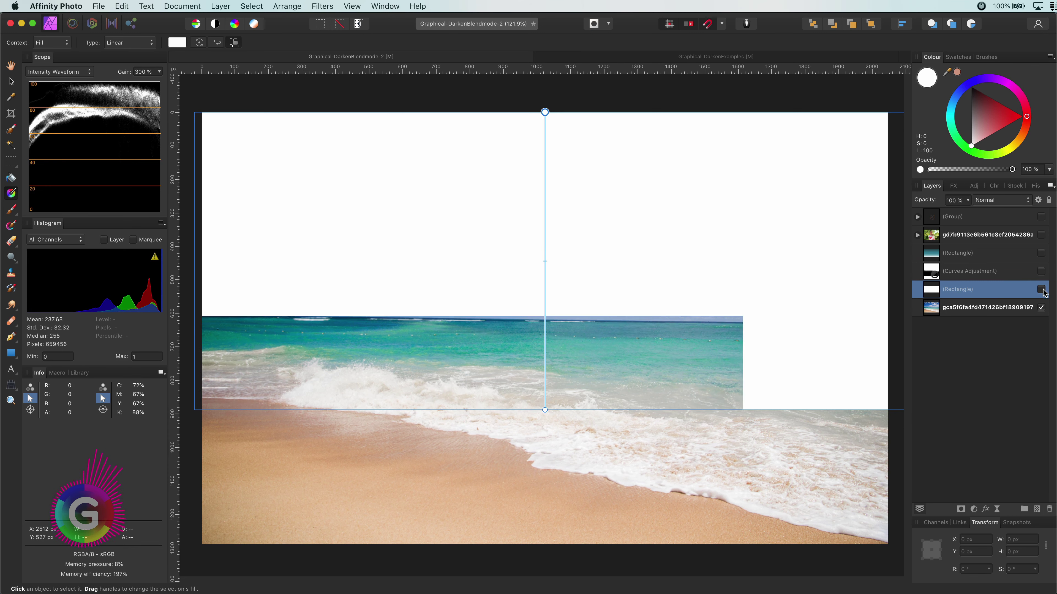
{"action": "left_click_drag", "start_coordinate": [947, 71], "coordinate": [594, 332]}
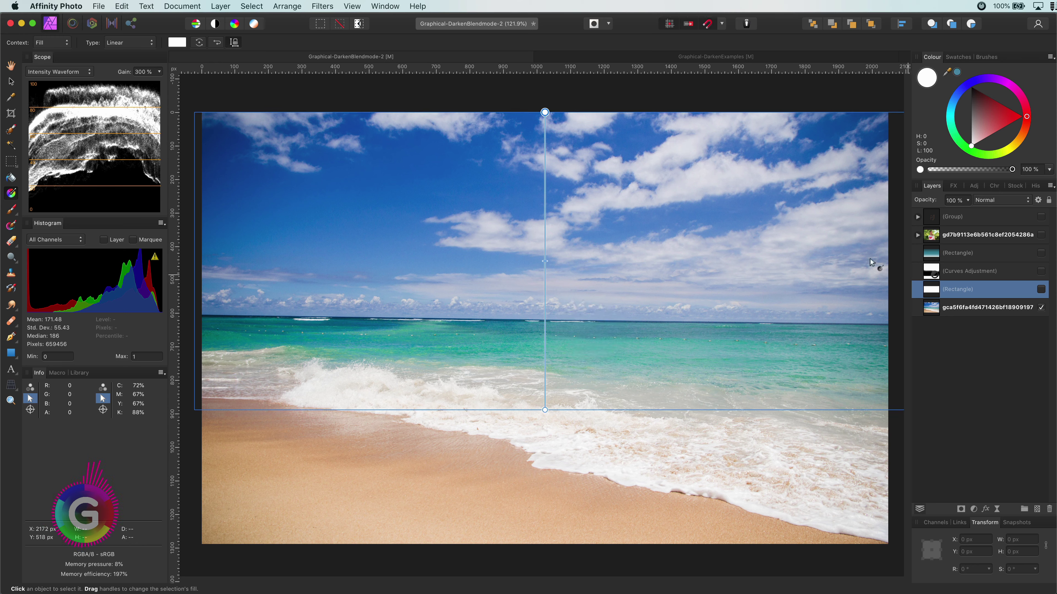
Step: Apply the sampled sky blue to the top gradient stop and show the rectangle again
{"action": "left_click", "coordinate": [545, 112]}
{"action": "left_click", "coordinate": [956, 73]}
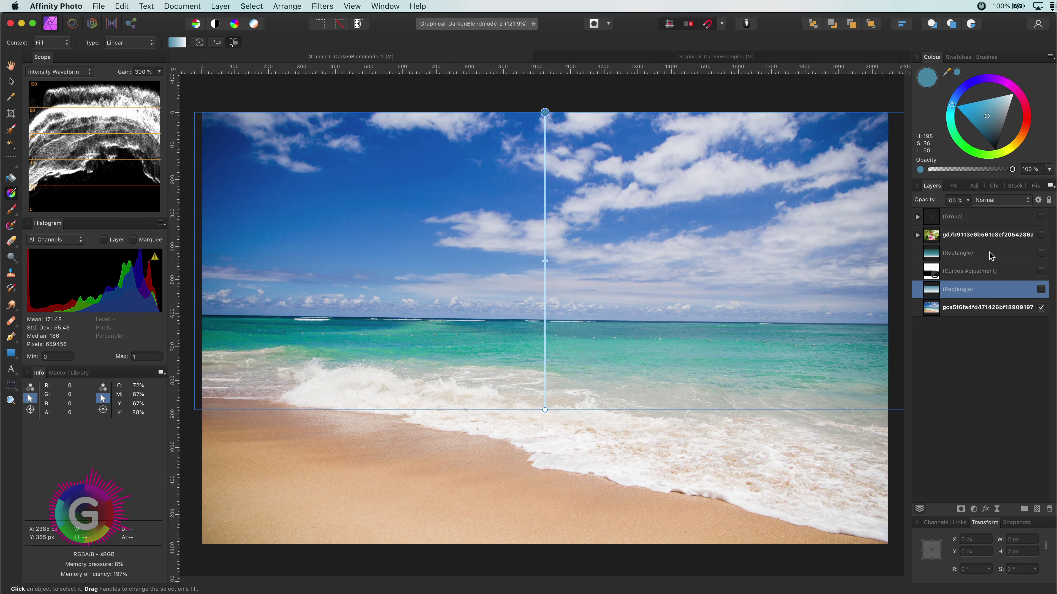
{"action": "left_click", "coordinate": [1041, 289]}
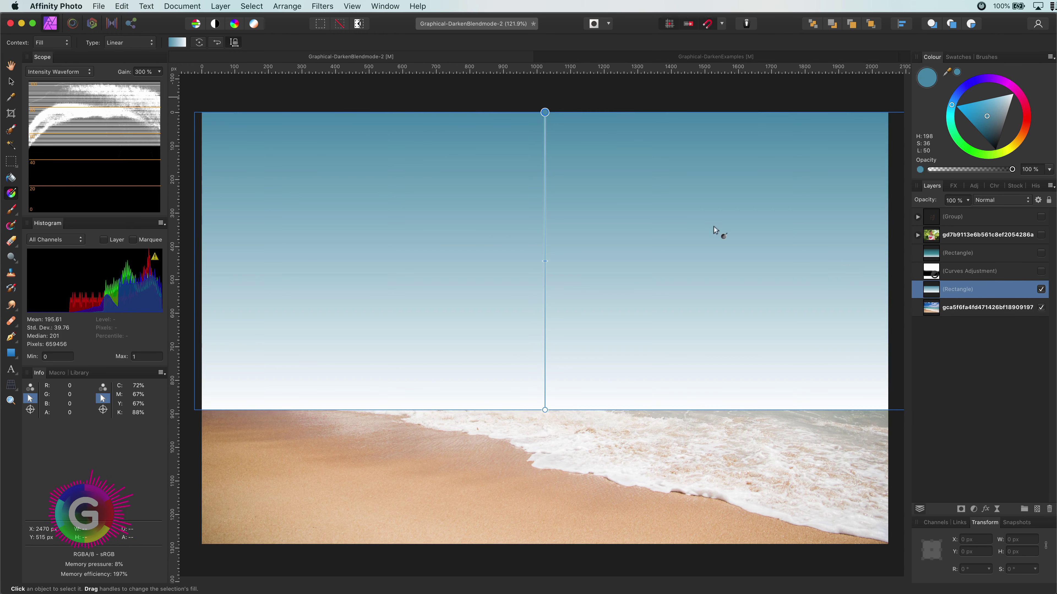
Step: Add a deeper-blue middle stop, darken the top stop, and move the middle stop toward the horizon
{"action": "left_click", "coordinate": [544, 228]}
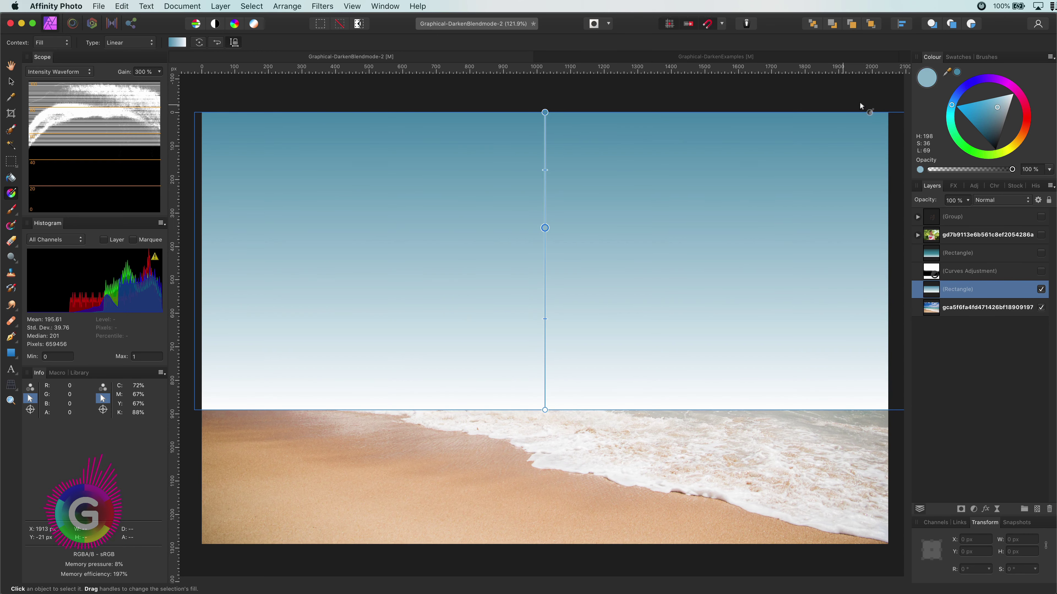
{"action": "left_click_drag", "start_coordinate": [948, 74], "coordinate": [620, 120]}
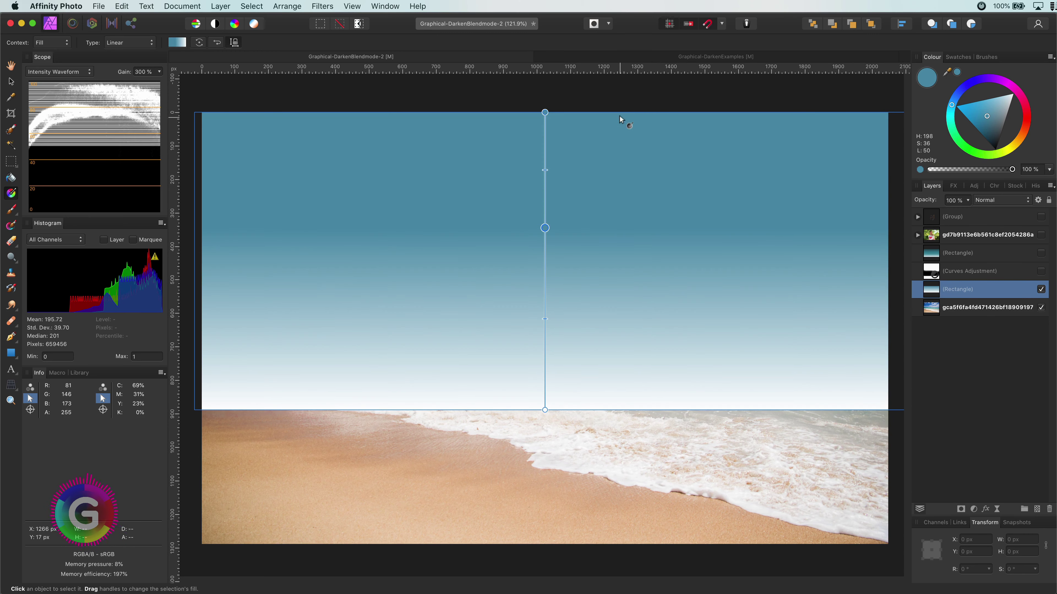
{"action": "left_click", "coordinate": [546, 112]}
{"action": "left_click_drag", "start_coordinate": [988, 119], "coordinate": [986, 133]}
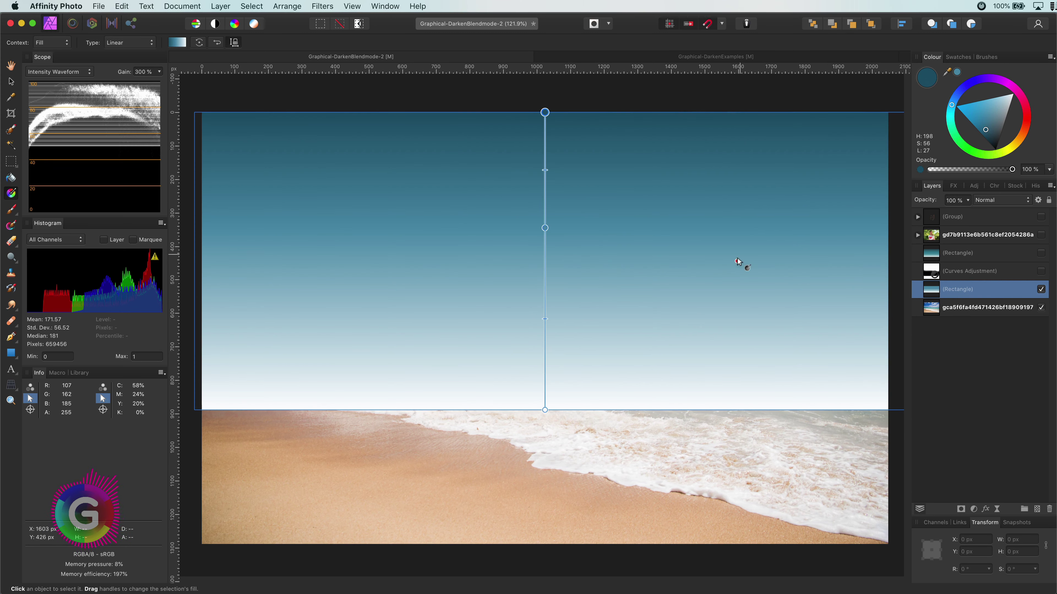
{"action": "left_click_drag", "start_coordinate": [542, 226], "coordinate": [544, 273]}
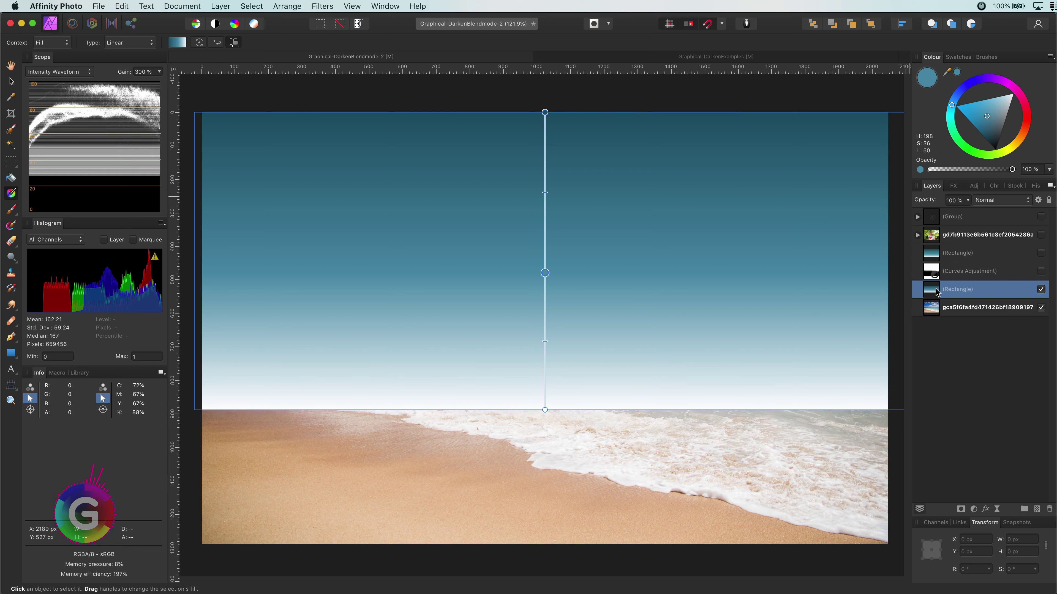
Step: Set the rectangle to Darken and drag the Underlying Composition top-right node down so clouds show through
{"action": "left_click", "coordinate": [953, 290]}
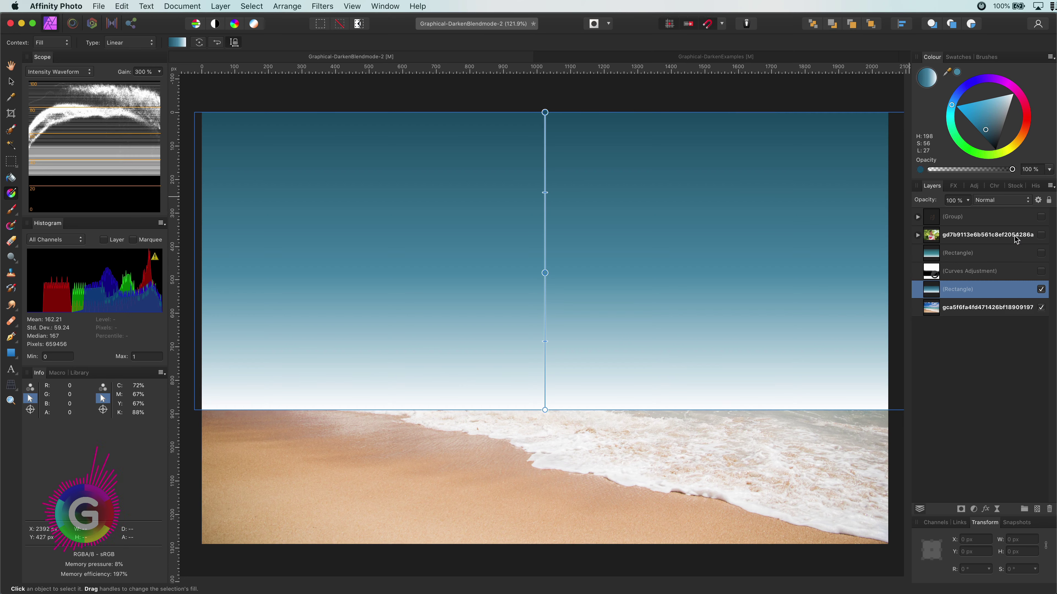
{"action": "left_click", "coordinate": [1012, 202]}
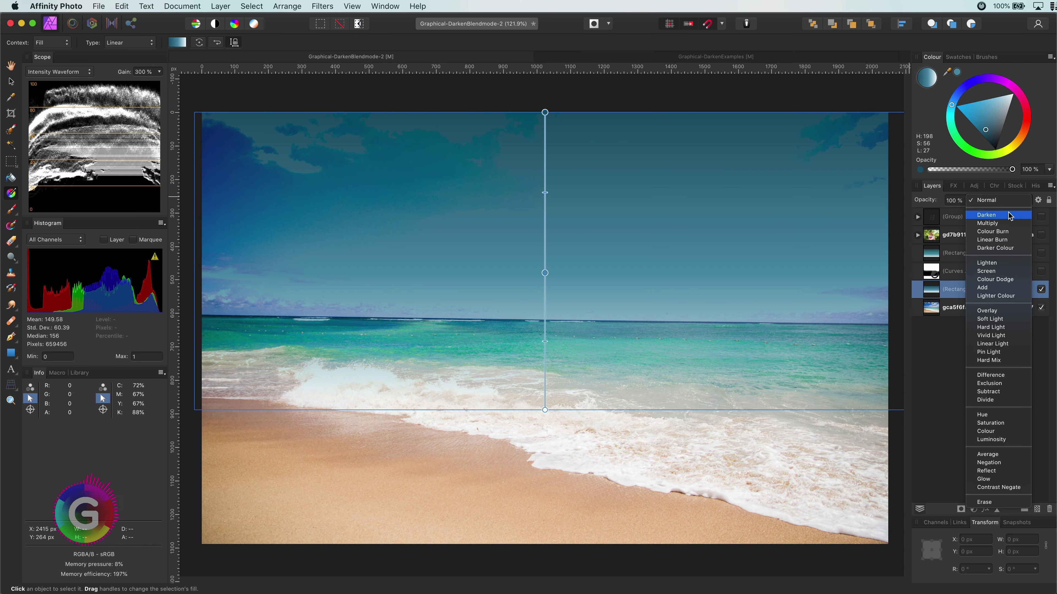
{"action": "left_click", "coordinate": [1010, 216]}
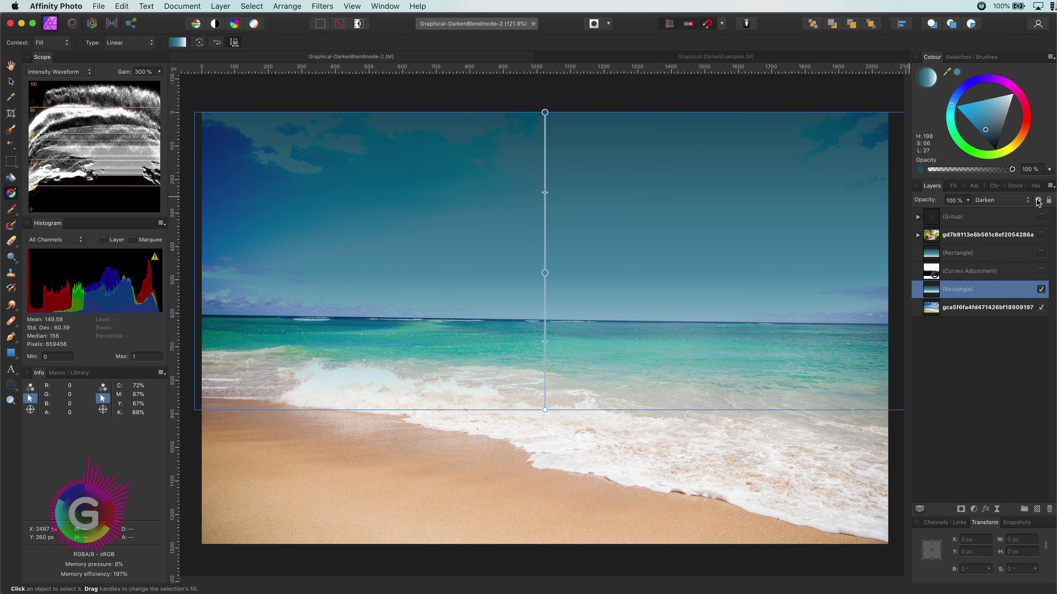
{"action": "left_click", "coordinate": [1038, 200]}
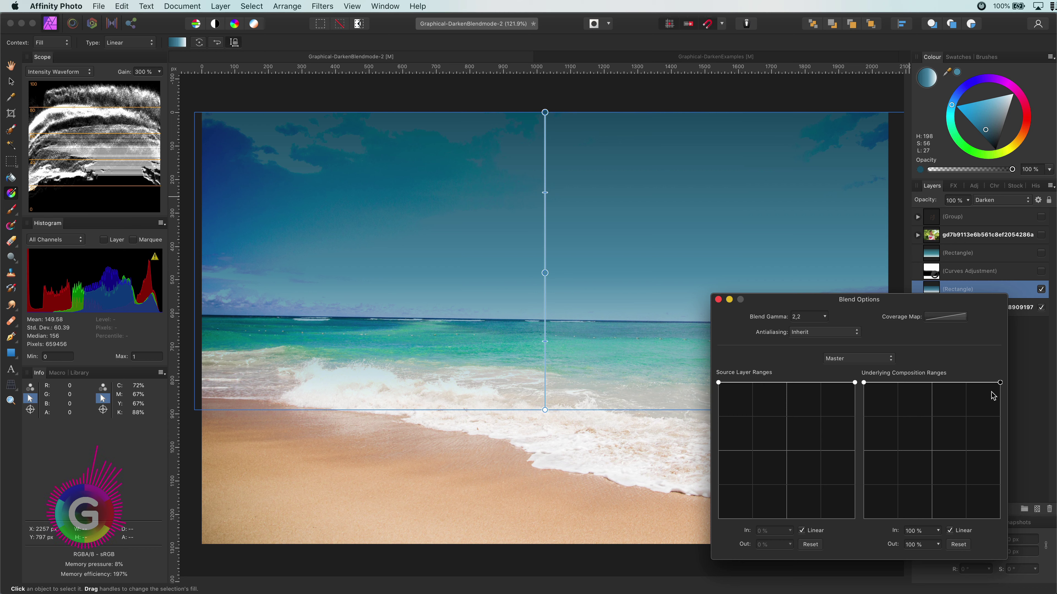
{"action": "left_click_drag", "start_coordinate": [1000, 383], "coordinate": [997, 545]}
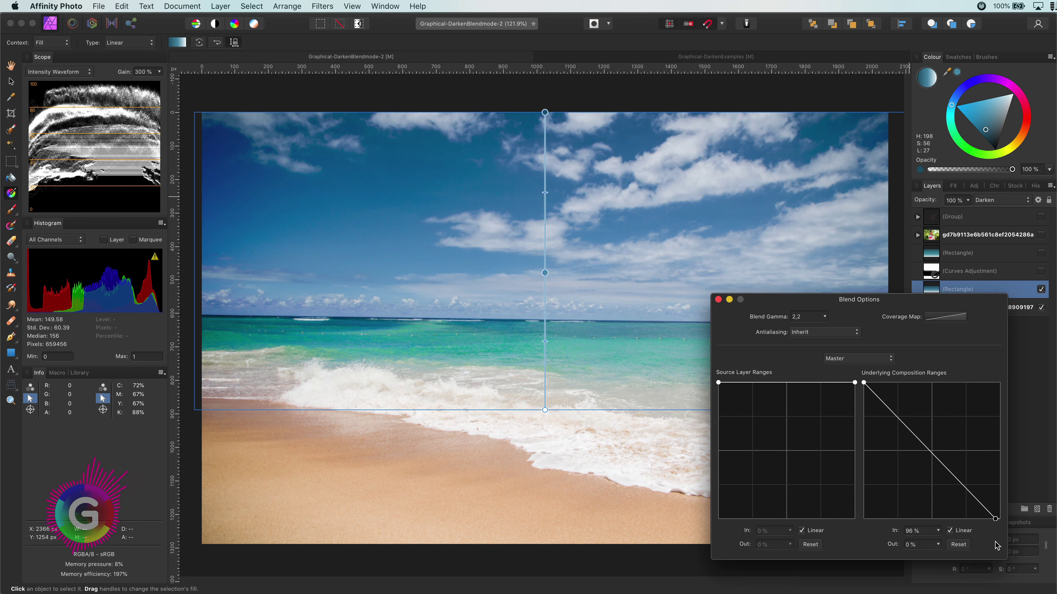
{"action": "left_click", "coordinate": [716, 300]}
Step: Toggle the gradient layer on and off to compare against the original sky
{"action": "key", "text": "h"}
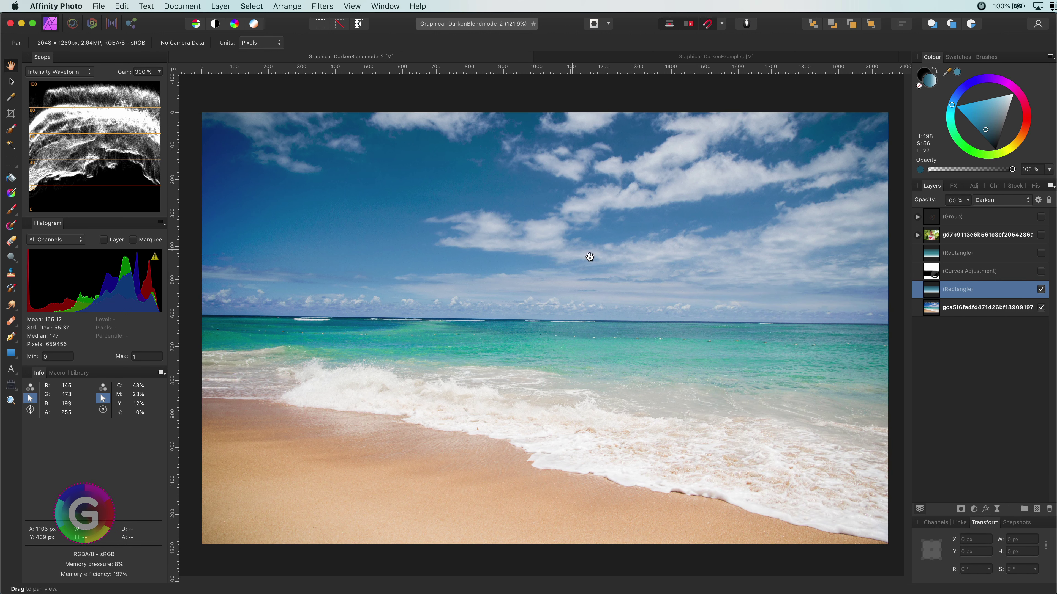
{"action": "left_click", "coordinate": [1041, 290]}
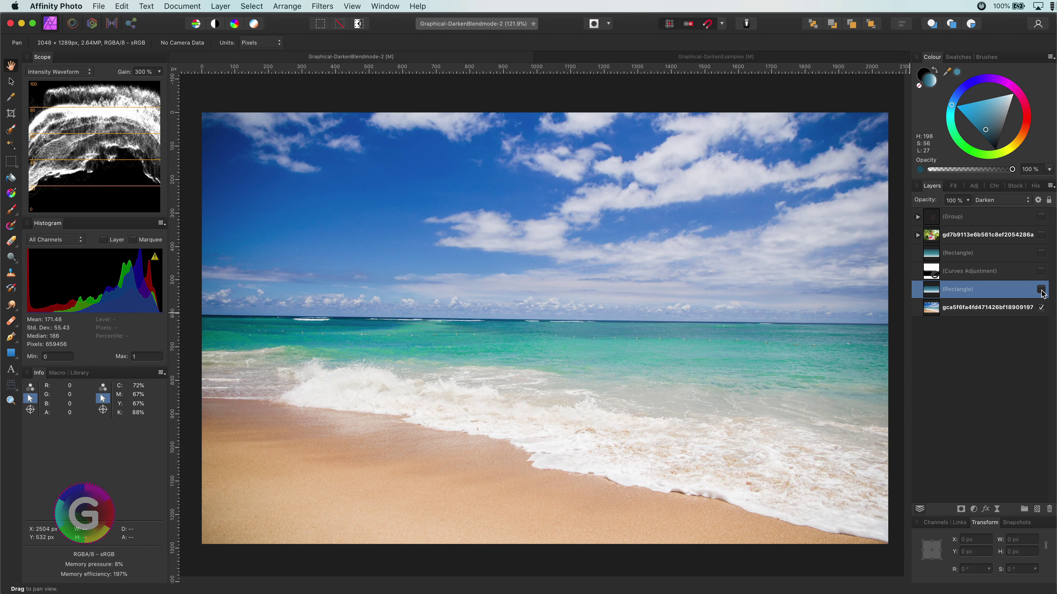
{"action": "left_click", "coordinate": [1041, 289]}
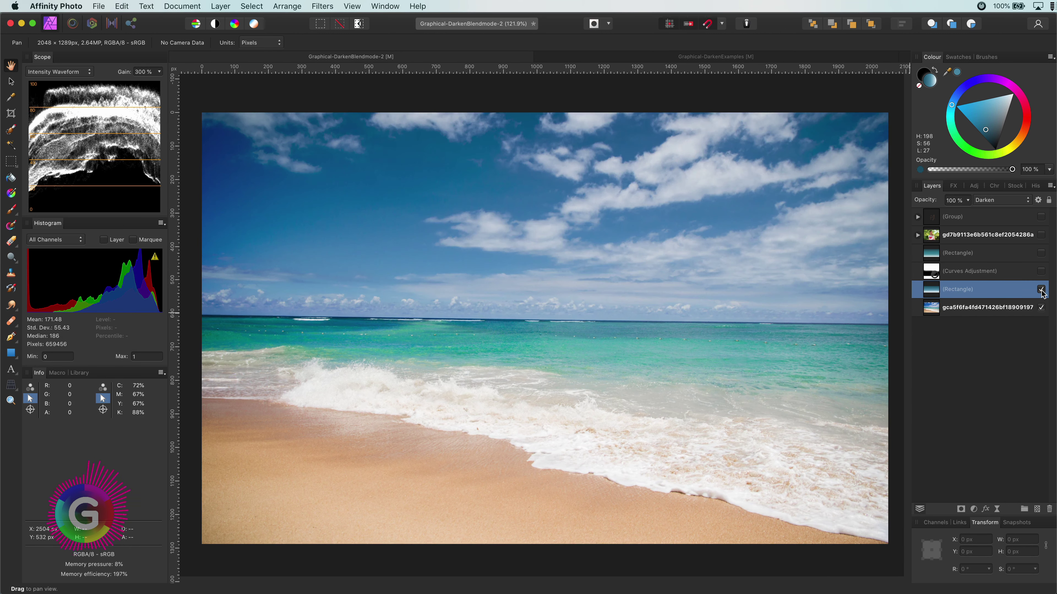
{"action": "left_click", "coordinate": [1041, 290]}
{"action": "left_click", "coordinate": [1041, 290]}
Step: Add a Curves adjustment above the beach photo and raise the curve to brighten it
{"action": "left_click", "coordinate": [931, 312]}
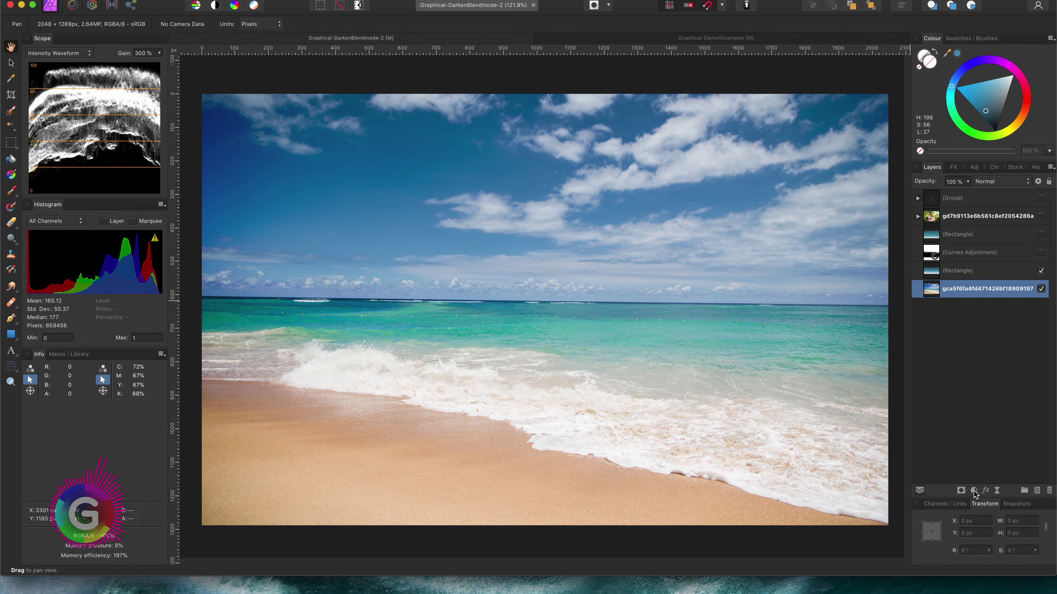
{"action": "left_click", "coordinate": [972, 510]}
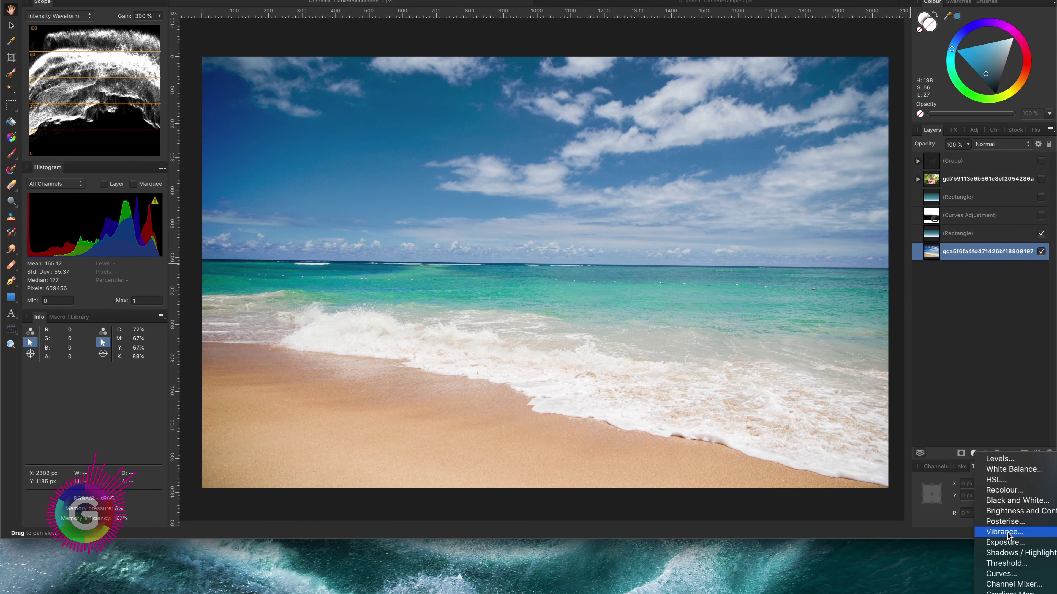
{"action": "left_click", "coordinate": [1001, 574]}
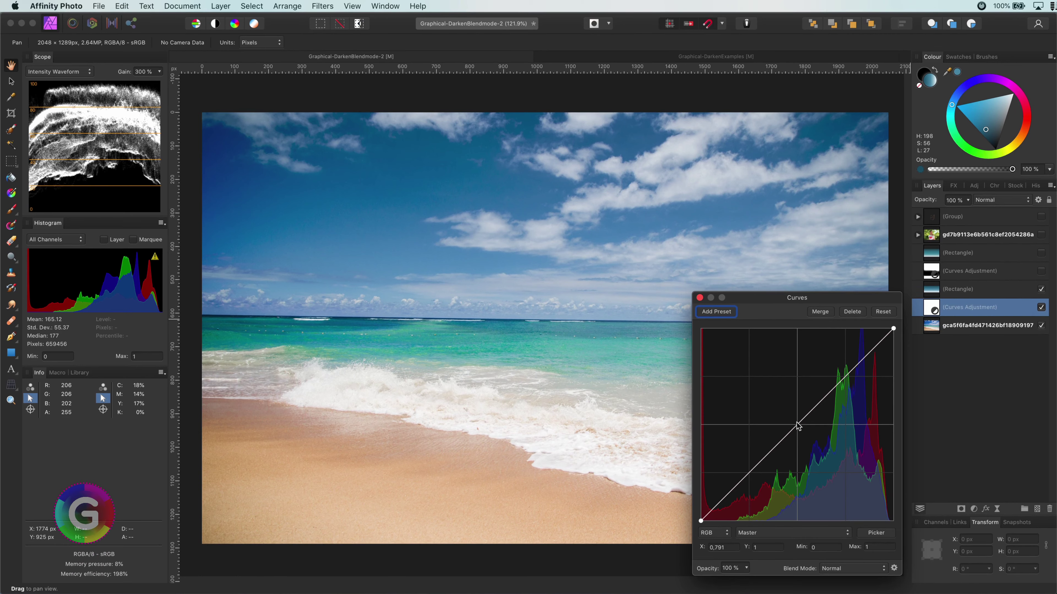
{"action": "left_click_drag", "start_coordinate": [797, 425], "coordinate": [796, 397]}
{"action": "left_click", "coordinate": [699, 298]}
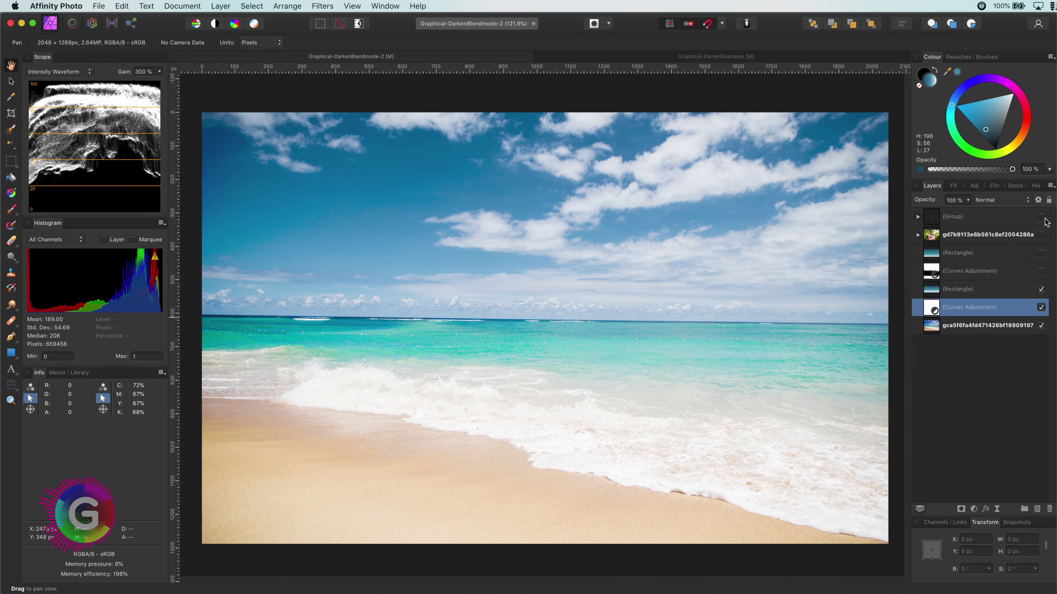
Step: Limit the Curves blend ranges to underlying tones above 75%, then toggle gradient and curves to compare
{"action": "left_click", "coordinate": [1038, 199]}
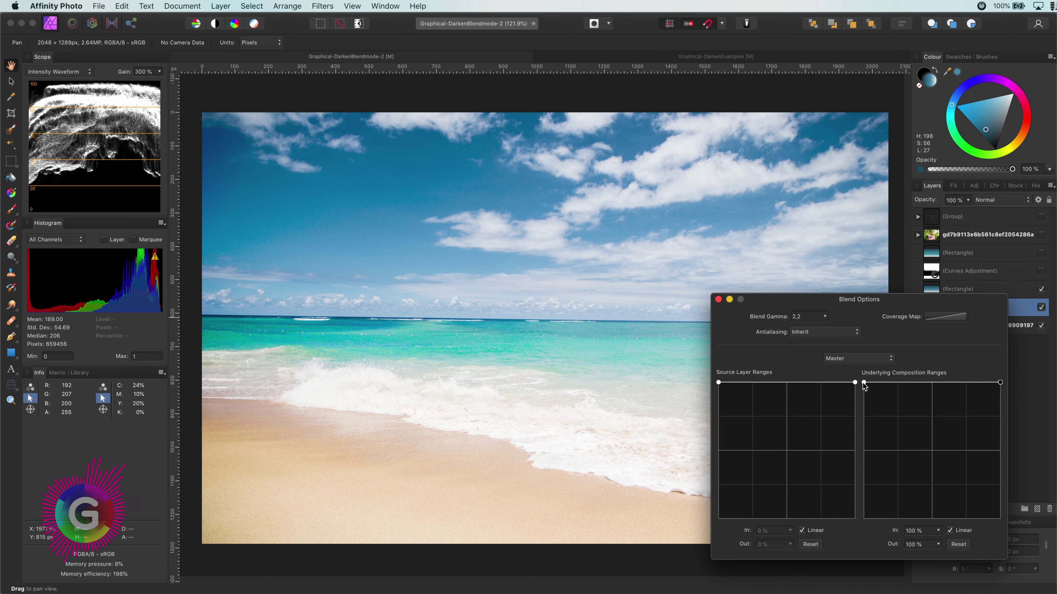
{"action": "left_click_drag", "start_coordinate": [864, 383], "coordinate": [965, 533]}
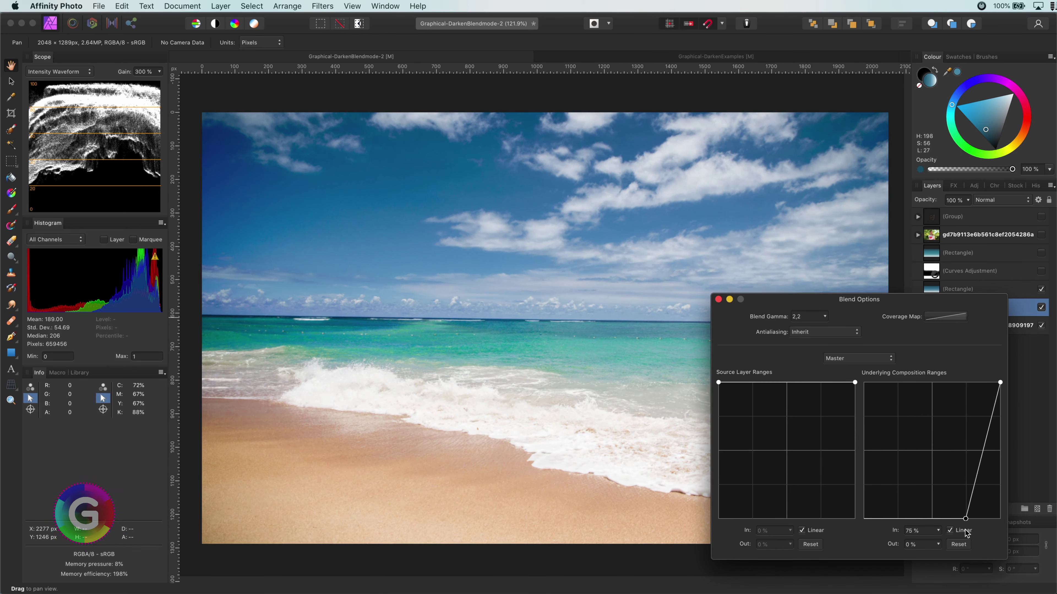
{"action": "left_click", "coordinate": [719, 300]}
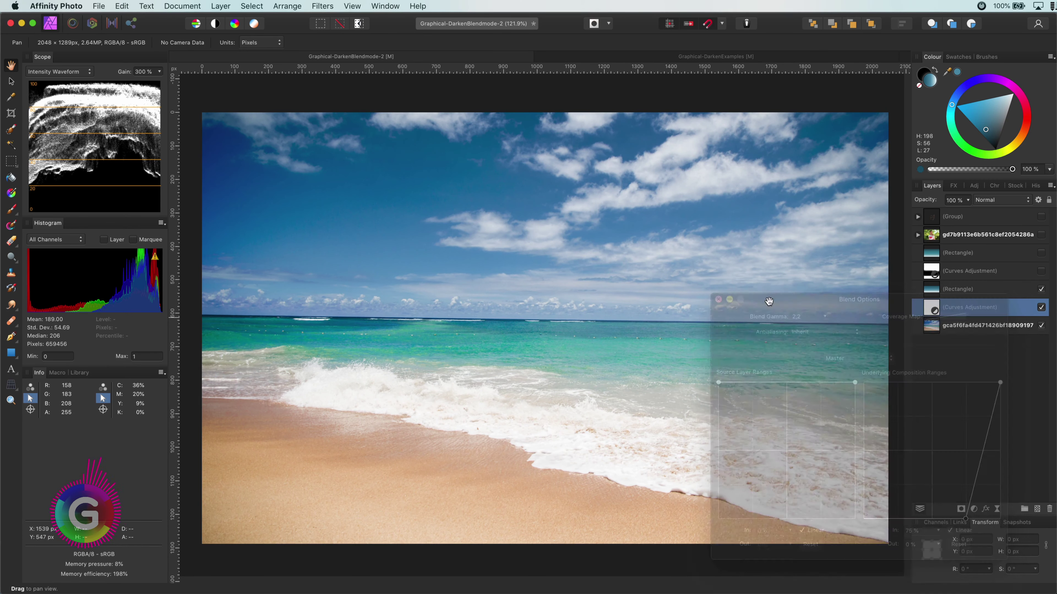
{"action": "left_click", "coordinate": [1041, 308]}
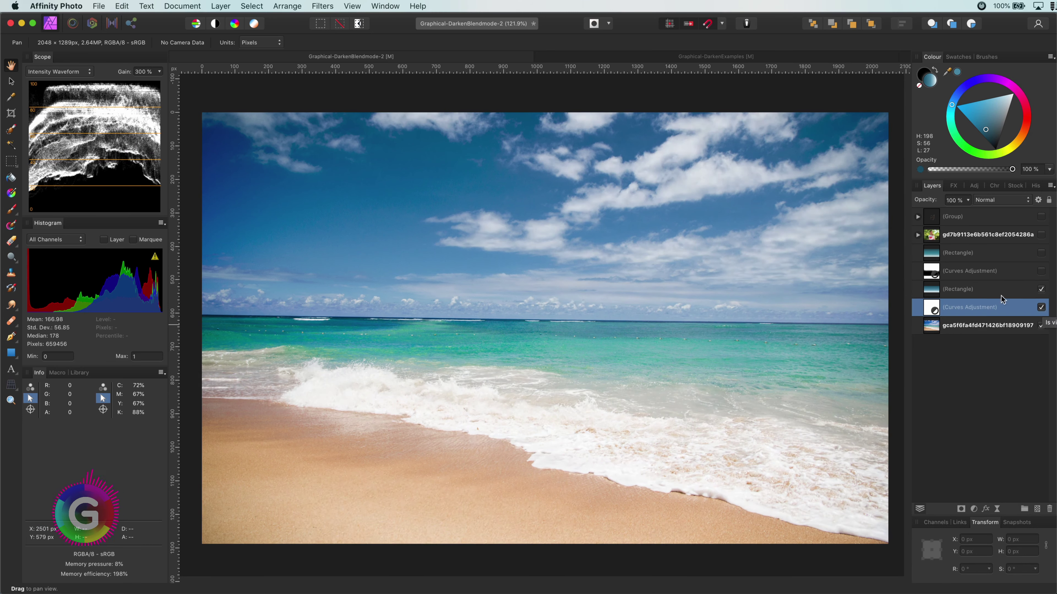
{"action": "left_click", "coordinate": [1047, 291], "text": "shift"}
{"action": "left_click", "coordinate": [1041, 290]}
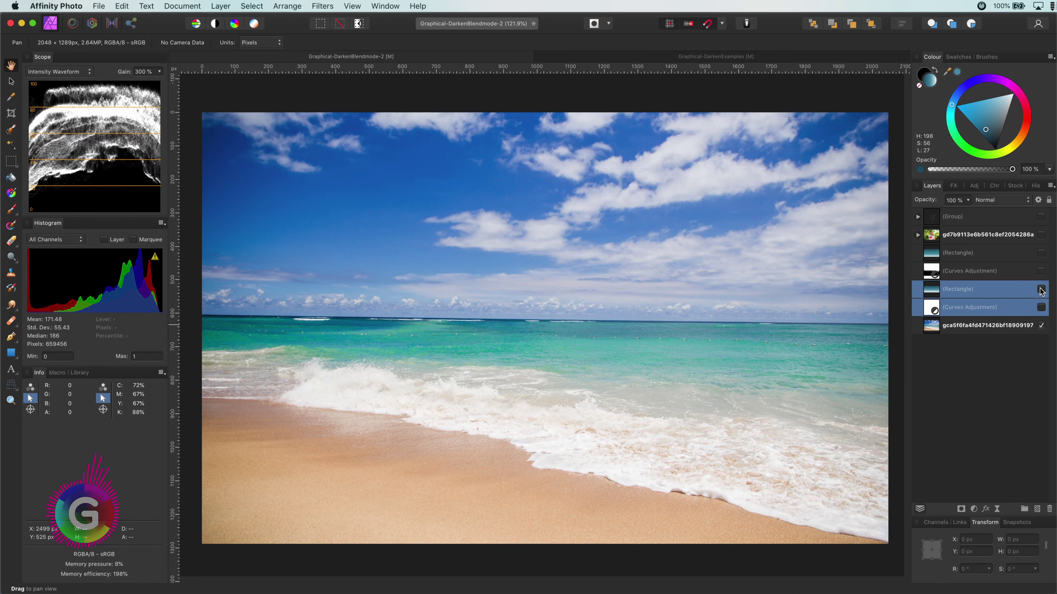
{"action": "left_click", "coordinate": [1041, 289]}
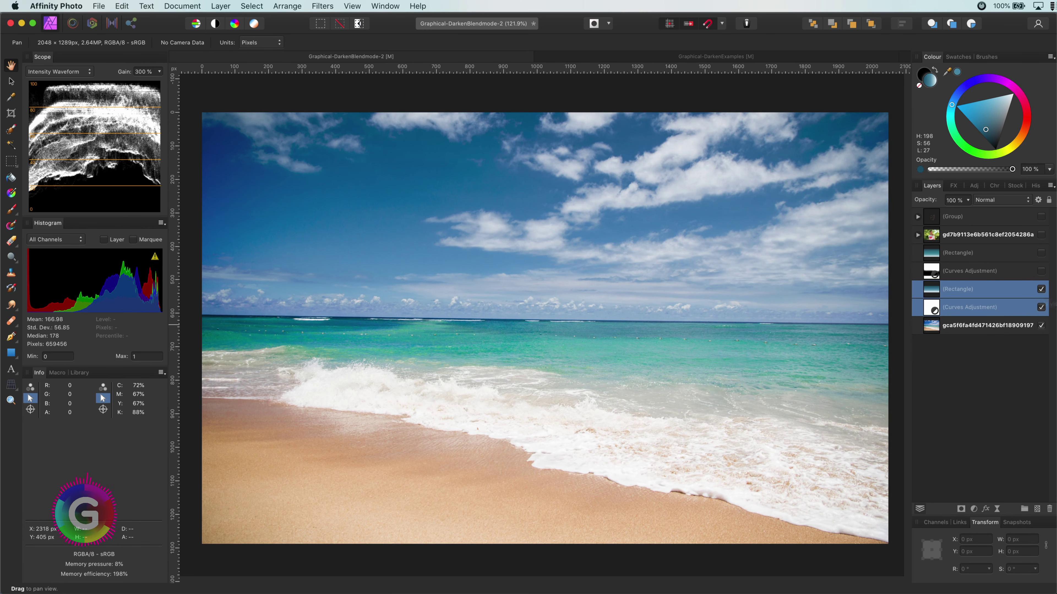
{"action": "left_click", "coordinate": [1042, 235]}
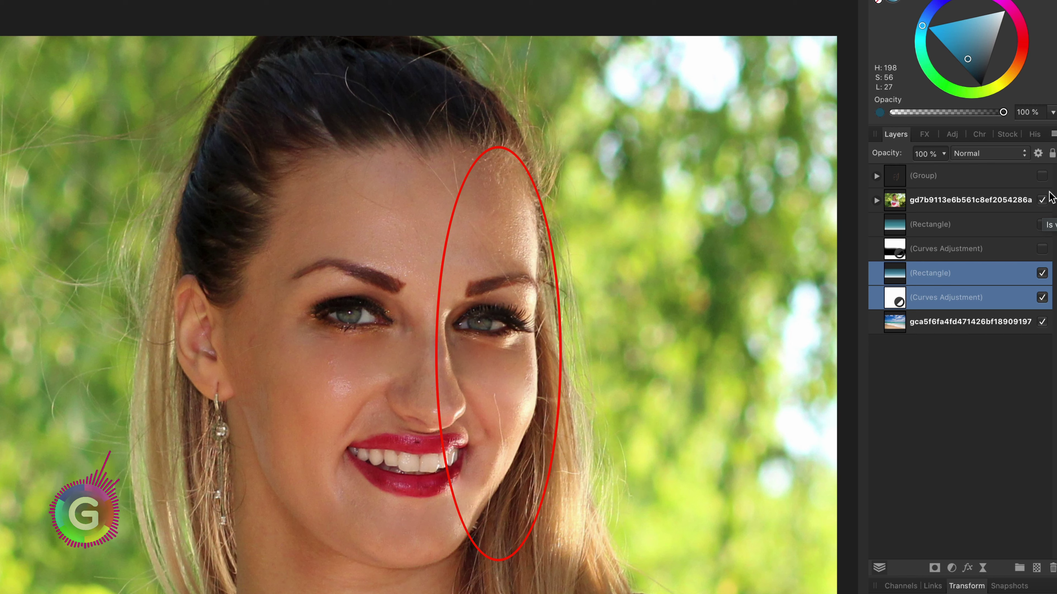
{"action": "left_click", "coordinate": [1042, 179]}
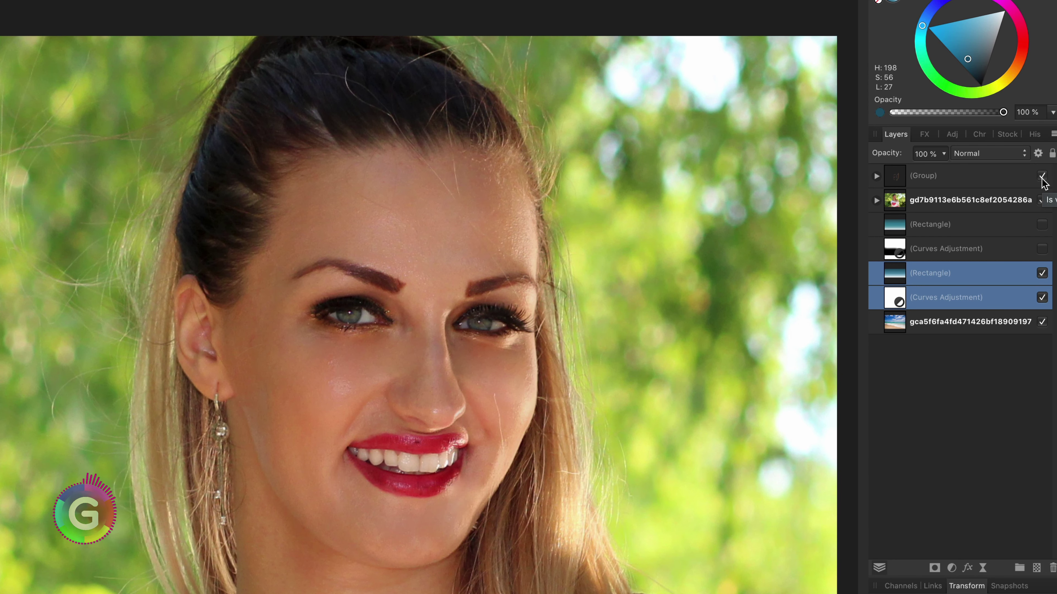
{"action": "left_click", "coordinate": [1042, 177]}
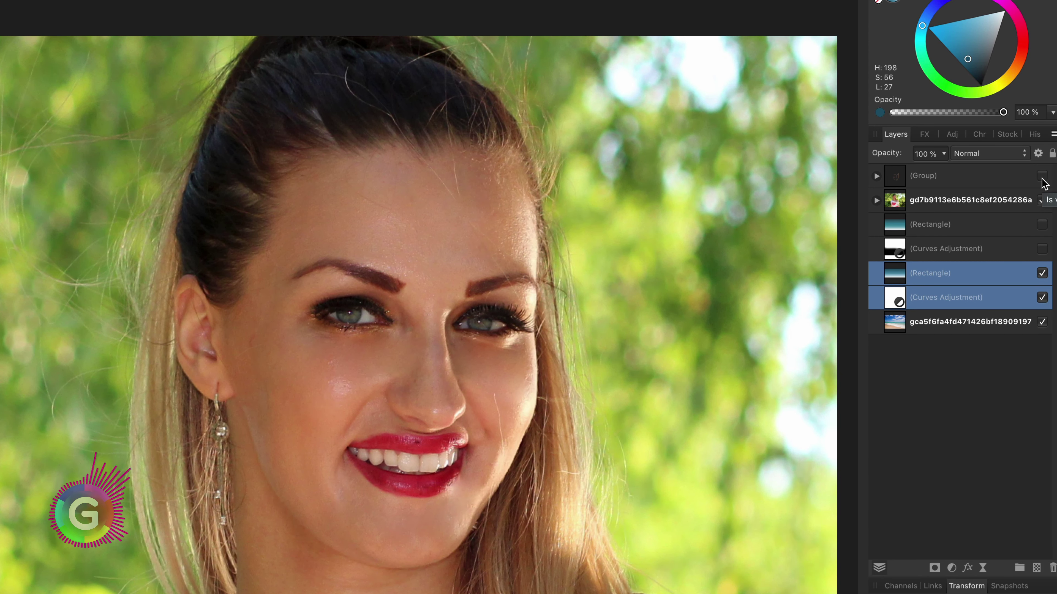
{"action": "left_click", "coordinate": [1042, 177]}
{"action": "left_click", "coordinate": [1043, 177]}
Step: Add an empty Pixel layer above the portrait and ready the Brush, zoomed in on the face
{"action": "left_click", "coordinate": [927, 203]}
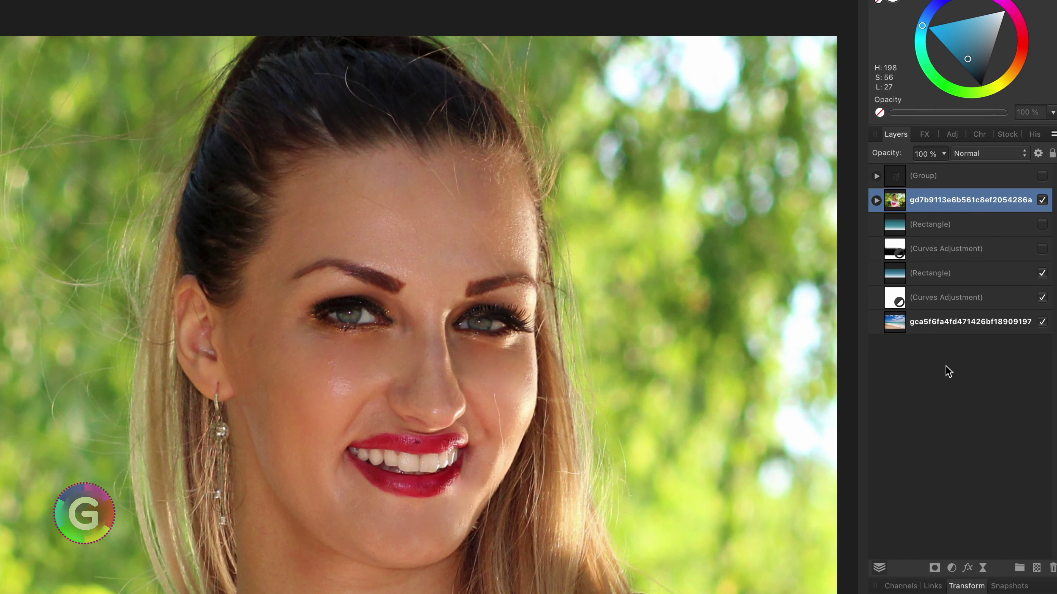
{"action": "left_click", "coordinate": [1037, 568]}
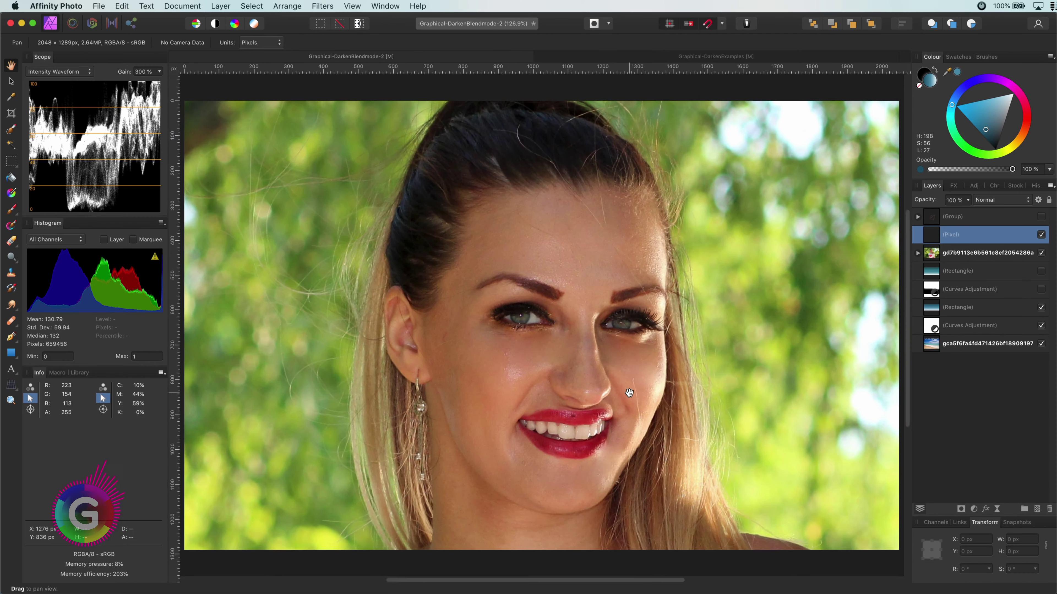
{"action": "scroll", "coordinate": [497, 406], "scroll_direction": "up", "scroll_amount": 3}
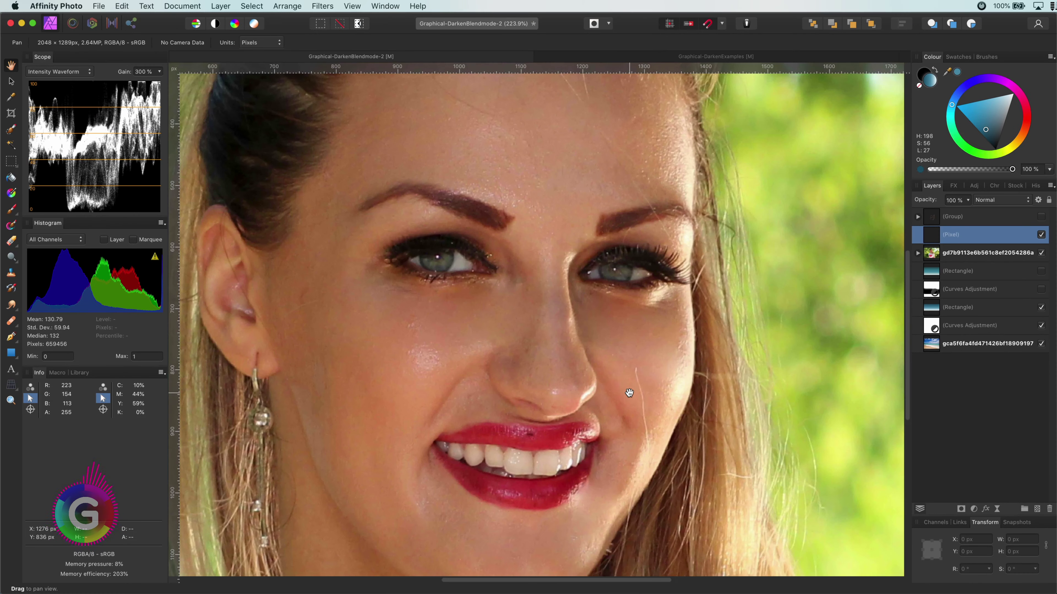
{"action": "key", "text": "b"}
{"action": "key", "text": "d"}
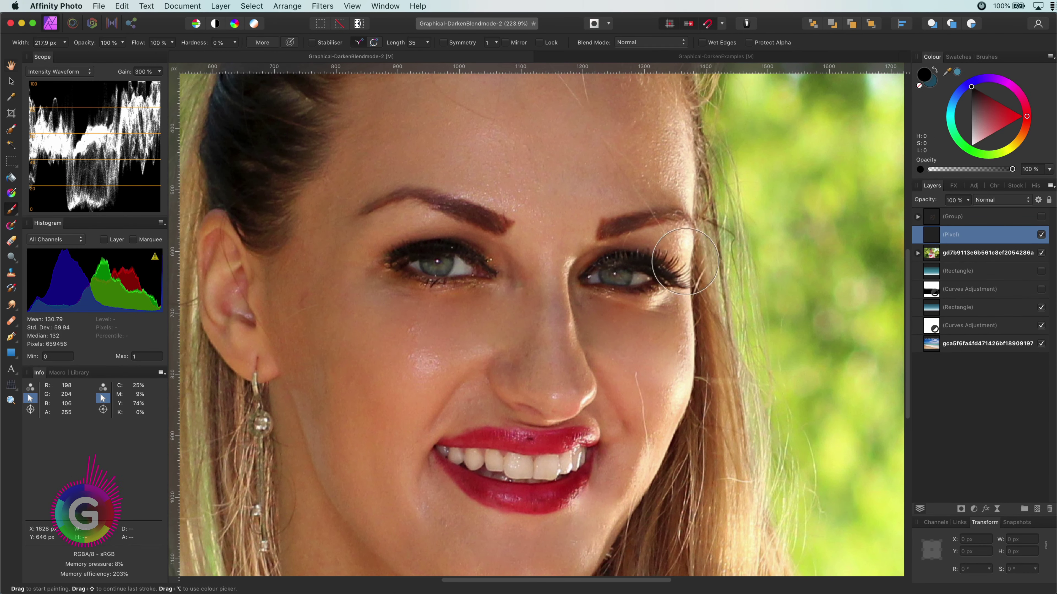
{"action": "left_click", "coordinate": [644, 197]}
{"action": "key", "text": "super+z"}
{"action": "key", "text": "super+equal"}
Step: Paint sampled skin tone over the shine on the cheek, jaw and under the right eye
{"action": "left_click", "coordinate": [696, 438], "text": "alt"}
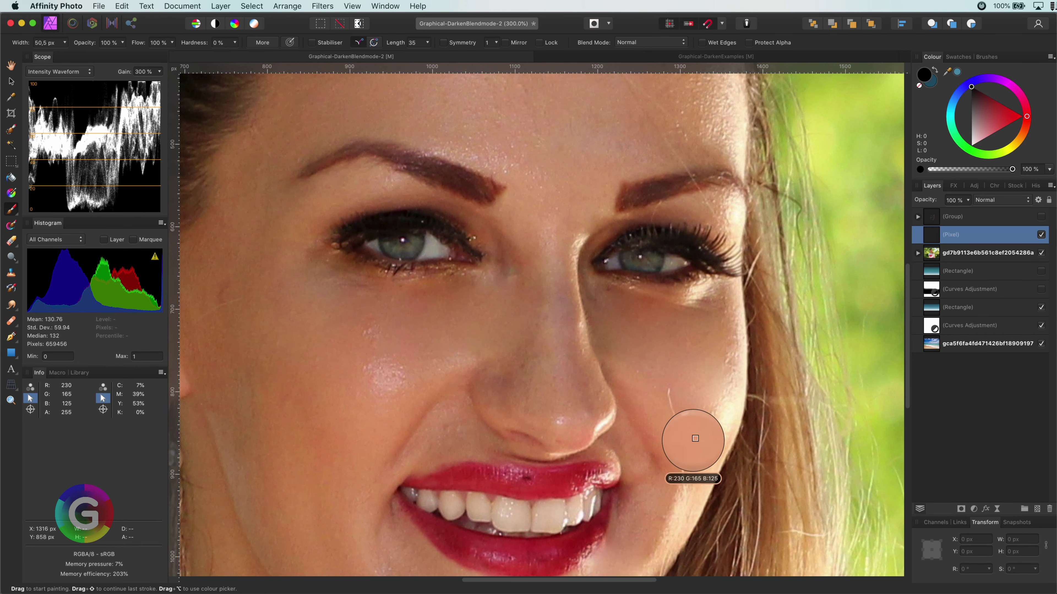
{"action": "mouse_move", "coordinate": [724, 435]}
{"action": "left_mouse_down"}
{"action": "mouse_move", "coordinate": [736, 403]}
{"action": "mouse_move", "coordinate": [735, 318]}
{"action": "left_mouse_up"}
{"action": "left_click", "coordinate": [733, 342], "text": "alt"}
{"action": "scroll", "coordinate": [735, 317], "scroll_direction": "down", "scroll_amount": 4}
{"action": "left_click", "coordinate": [669, 433], "text": "alt"}
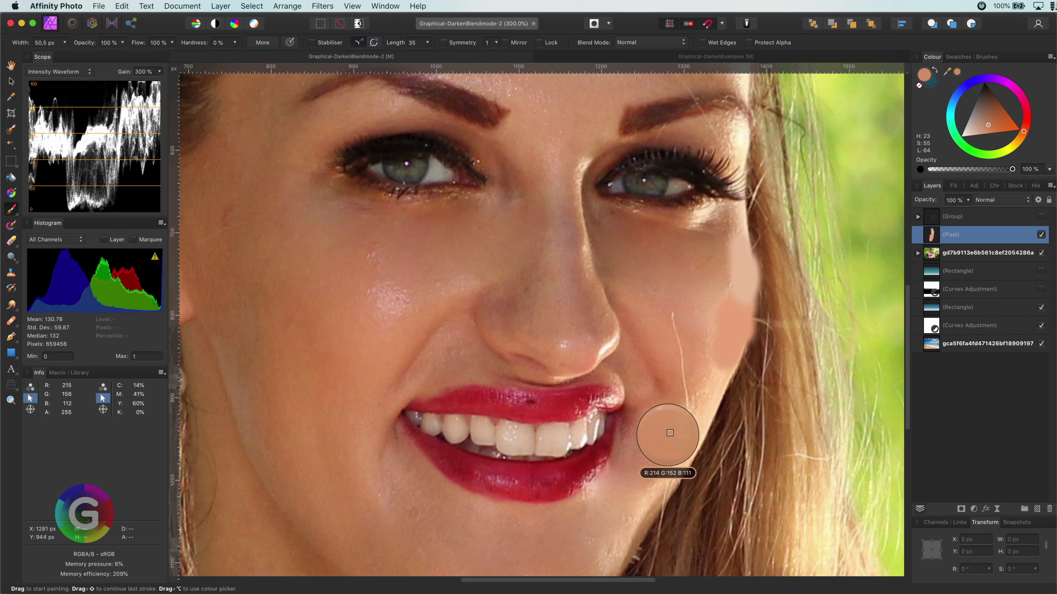
{"action": "mouse_move", "coordinate": [687, 437]}
{"action": "left_mouse_down"}
{"action": "mouse_move", "coordinate": [716, 370]}
{"action": "mouse_move", "coordinate": [649, 537]}
{"action": "left_mouse_up"}
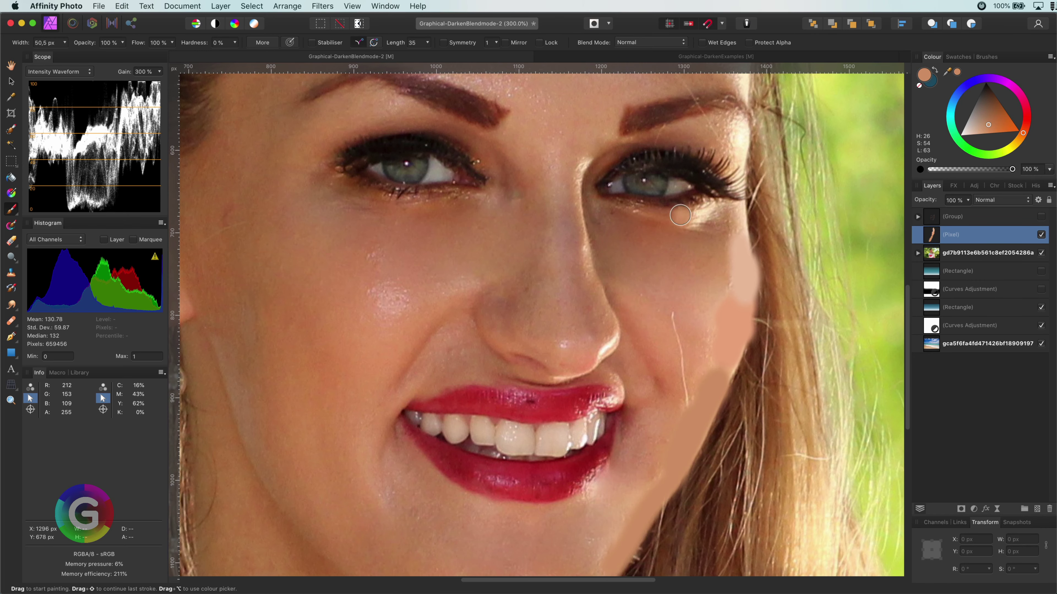
{"action": "mouse_move", "coordinate": [680, 215]}
{"action": "left_mouse_down"}
{"action": "mouse_move", "coordinate": [703, 216]}
{"action": "mouse_move", "coordinate": [729, 246]}
{"action": "left_mouse_up"}
Step: Paint sampled skin tone over the temple highlight and the highlight beside the right eye
{"action": "left_click", "coordinate": [376, 294], "text": "alt"}
{"action": "left_click_drag", "start_coordinate": [377, 294], "coordinate": [478, 285]}
{"action": "left_click", "coordinate": [368, 256], "text": "alt"}
{"action": "scroll", "coordinate": [511, 281], "scroll_direction": "up", "scroll_amount": 10}
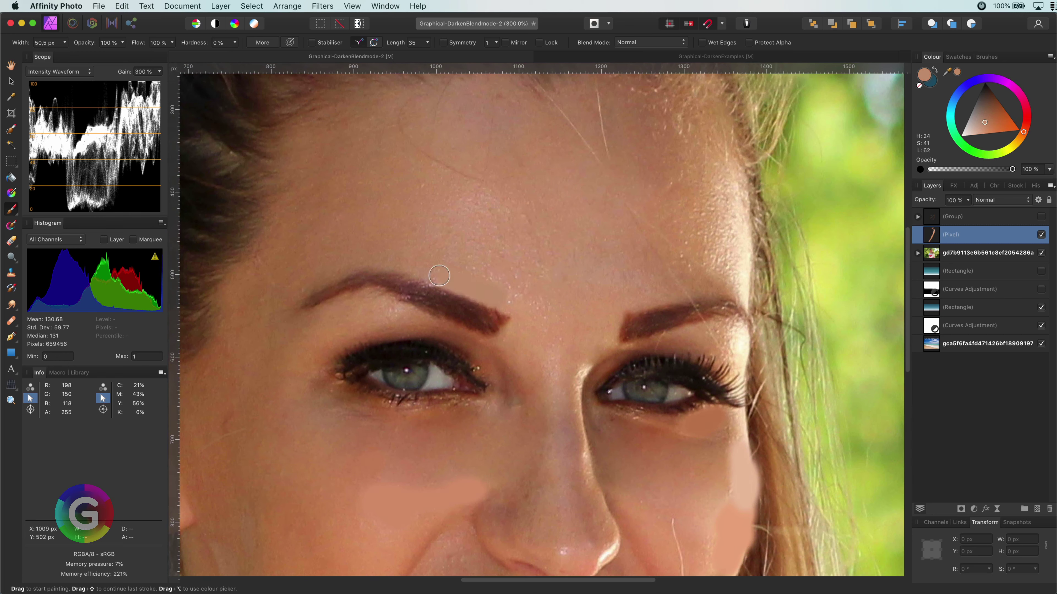
{"action": "left_click", "coordinate": [719, 255], "text": "alt"}
{"action": "mouse_move", "coordinate": [719, 255]}
{"action": "left_mouse_down"}
{"action": "mouse_move", "coordinate": [740, 300]}
{"action": "mouse_move", "coordinate": [721, 239]}
{"action": "mouse_move", "coordinate": [729, 171]}
{"action": "left_mouse_up"}
{"action": "left_click", "coordinate": [707, 348], "text": "alt"}
{"action": "mouse_move", "coordinate": [707, 348]}
{"action": "left_mouse_down"}
{"action": "mouse_move", "coordinate": [741, 366]}
{"action": "mouse_move", "coordinate": [744, 444]}
{"action": "mouse_move", "coordinate": [738, 318]}
{"action": "left_mouse_up"}
Step: Fit the photo in view and paint re-sampled skin tone over the bright cheek spot
{"action": "key", "text": "super+0"}
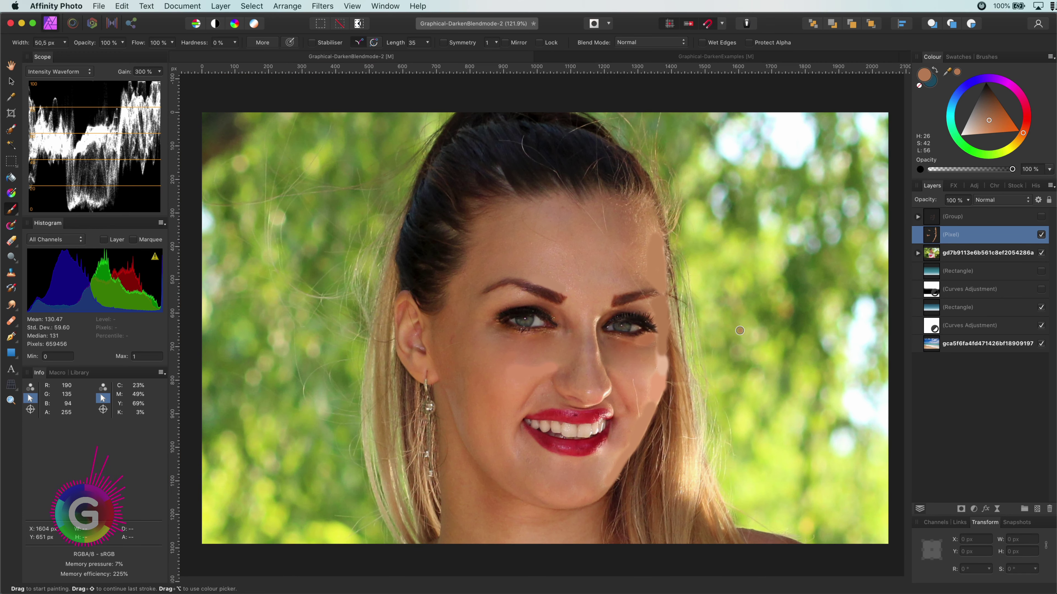
{"action": "left_click", "coordinate": [508, 456], "text": "alt"}
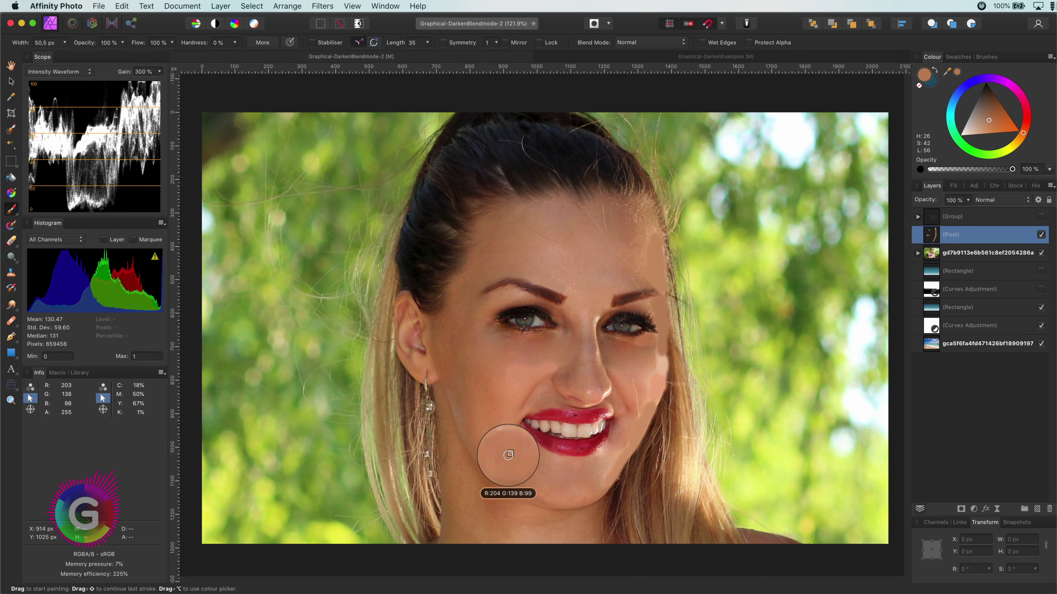
{"action": "left_click", "coordinate": [658, 376], "text": "alt"}
{"action": "left_click_drag", "start_coordinate": [661, 373], "coordinate": [663, 360]}
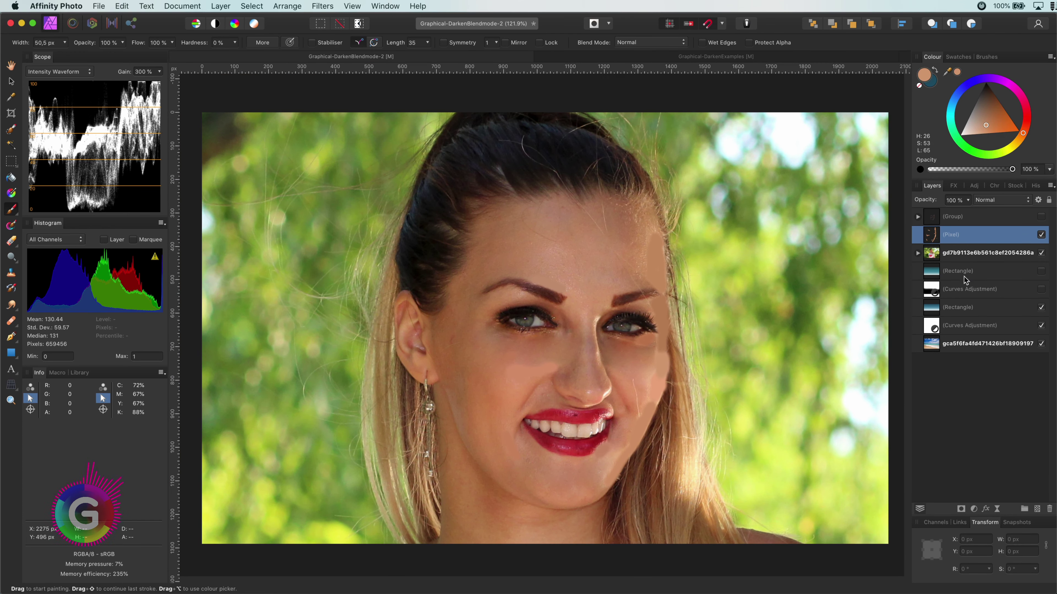
{"action": "left_click", "coordinate": [1008, 203]}
Step: Set the painted Pixel layer to Darken at 56% opacity
{"action": "left_click", "coordinate": [1007, 218]}
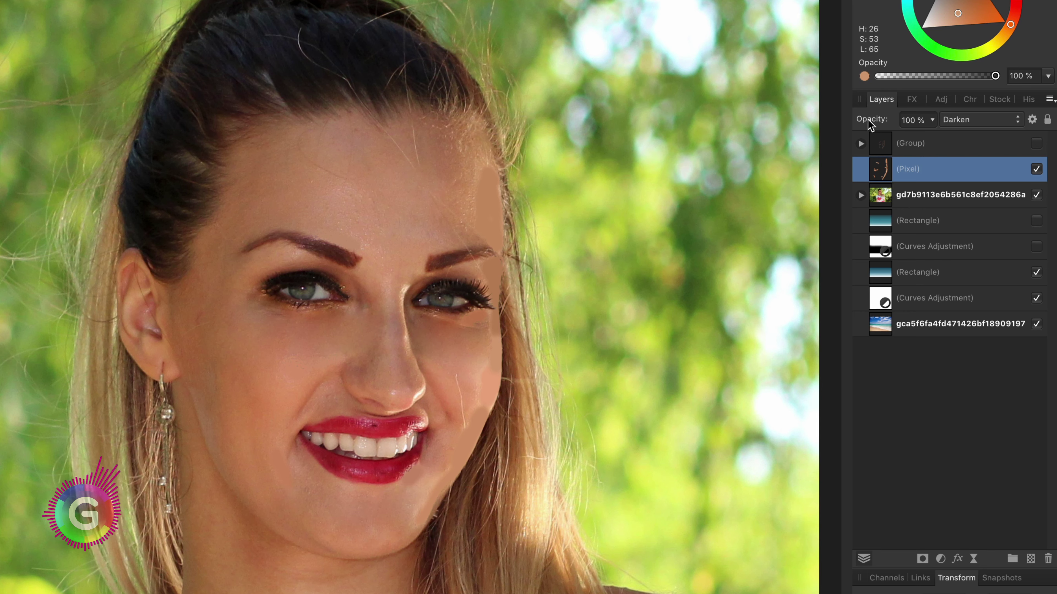
{"action": "mouse_move", "coordinate": [861, 124]}
{"action": "left_mouse_down"}
{"action": "mouse_move", "coordinate": [830, 123]}
{"action": "mouse_move", "coordinate": [850, 125]}
{"action": "left_mouse_up"}
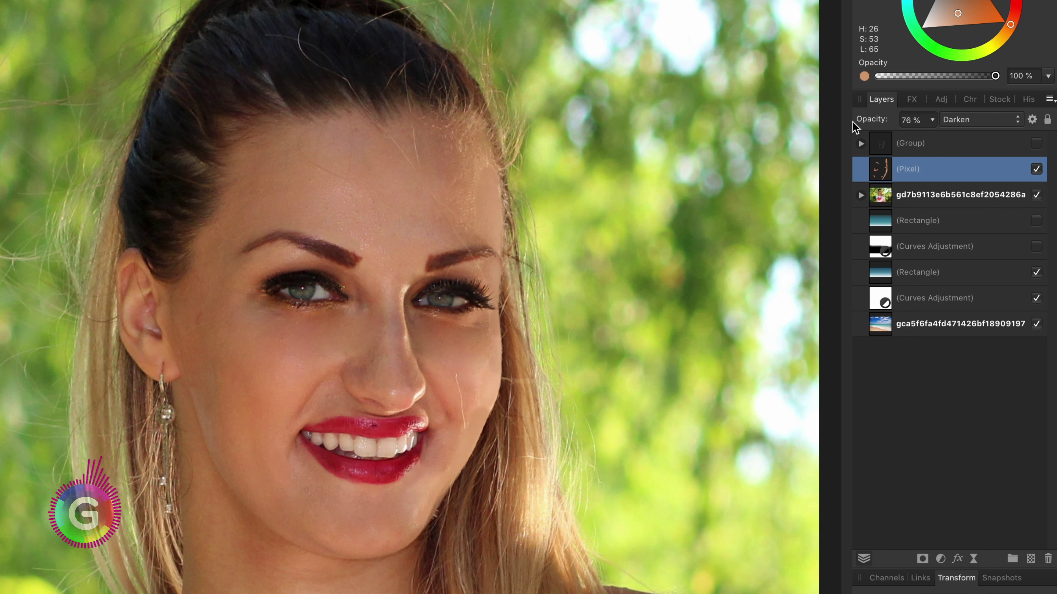
{"action": "left_click_drag", "start_coordinate": [857, 125], "coordinate": [832, 125]}
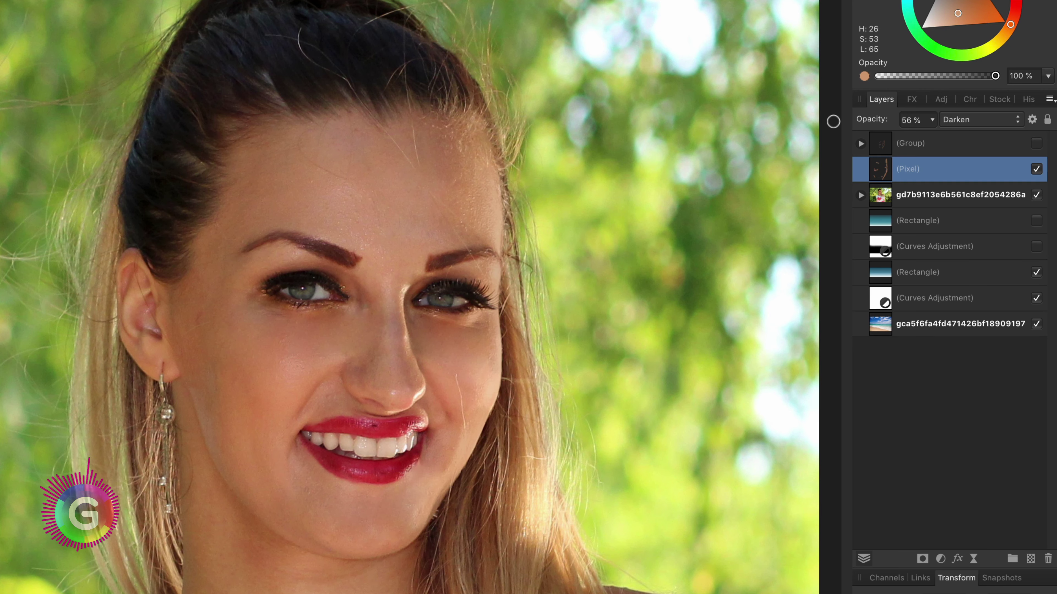
Step: Drag the Underlying Composition top-left node to bottom-left so the paint favours brighter tones
{"action": "left_click", "coordinate": [1033, 119]}
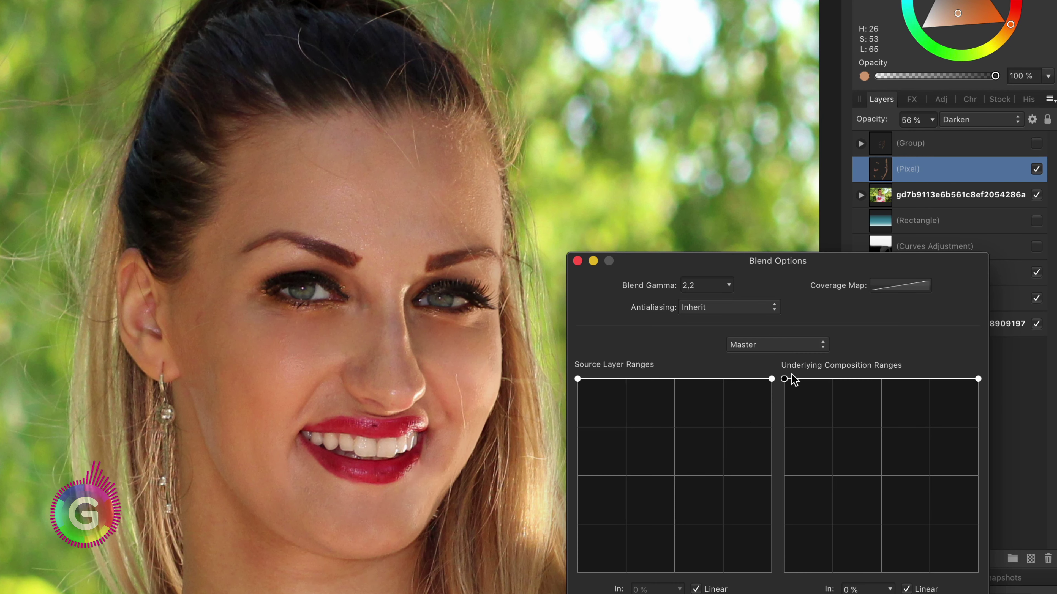
{"action": "left_click_drag", "start_coordinate": [785, 380], "coordinate": [769, 583]}
{"action": "left_click", "coordinate": [576, 260]}
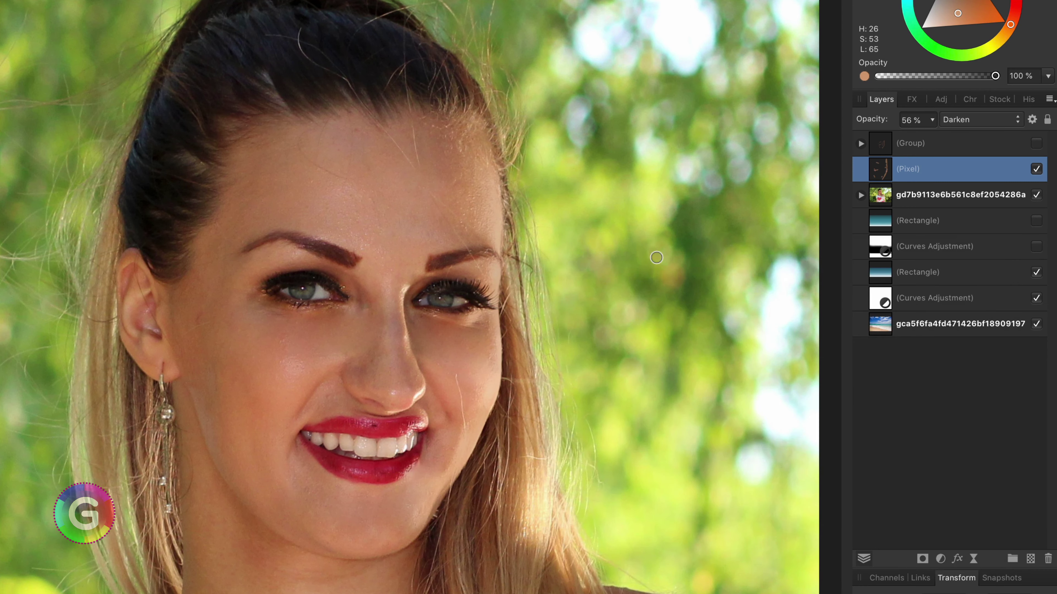
{"action": "scroll", "coordinate": [426, 410], "scroll_direction": "up", "scroll_amount": 3}
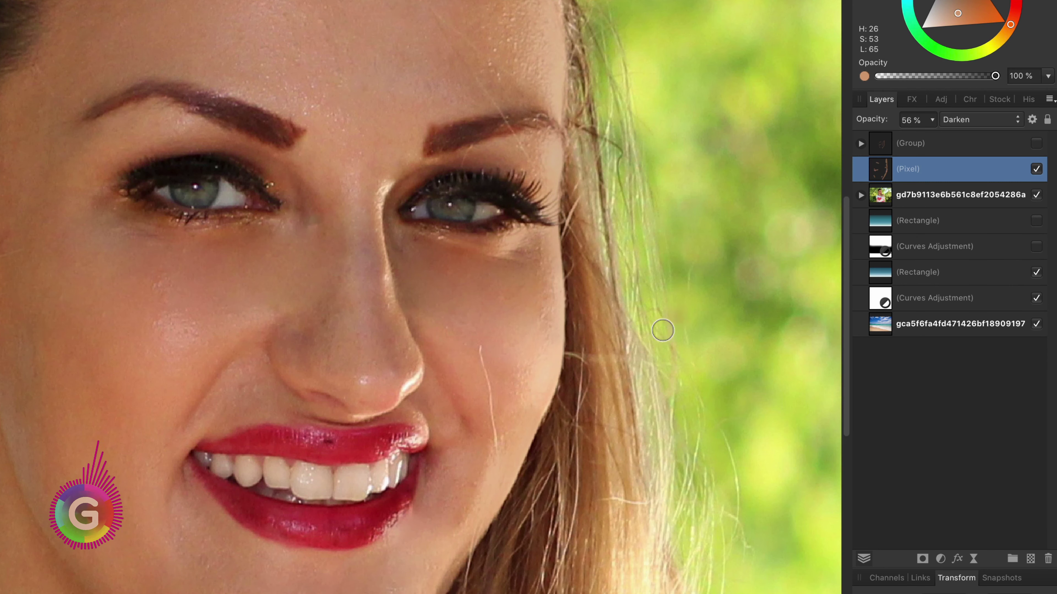
{"action": "scroll", "coordinate": [504, 432], "scroll_direction": "down", "scroll_amount": 3}
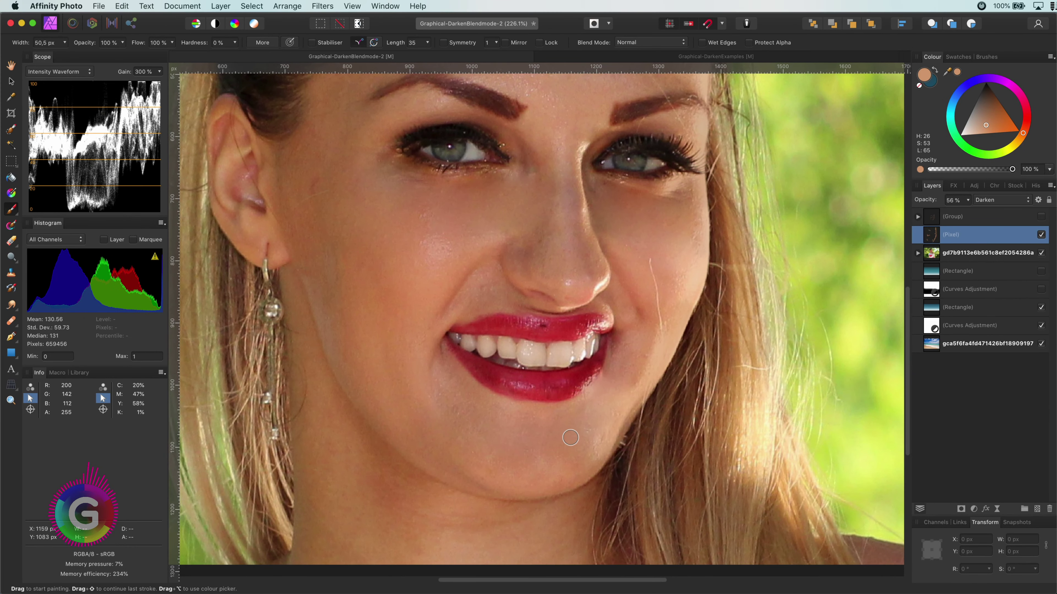
Step: Sample skin tones around the nose and paint over the shine on the nose tip
{"action": "left_click", "coordinate": [537, 435], "text": "alt"}
{"action": "left_click", "coordinate": [626, 372], "text": "alt"}
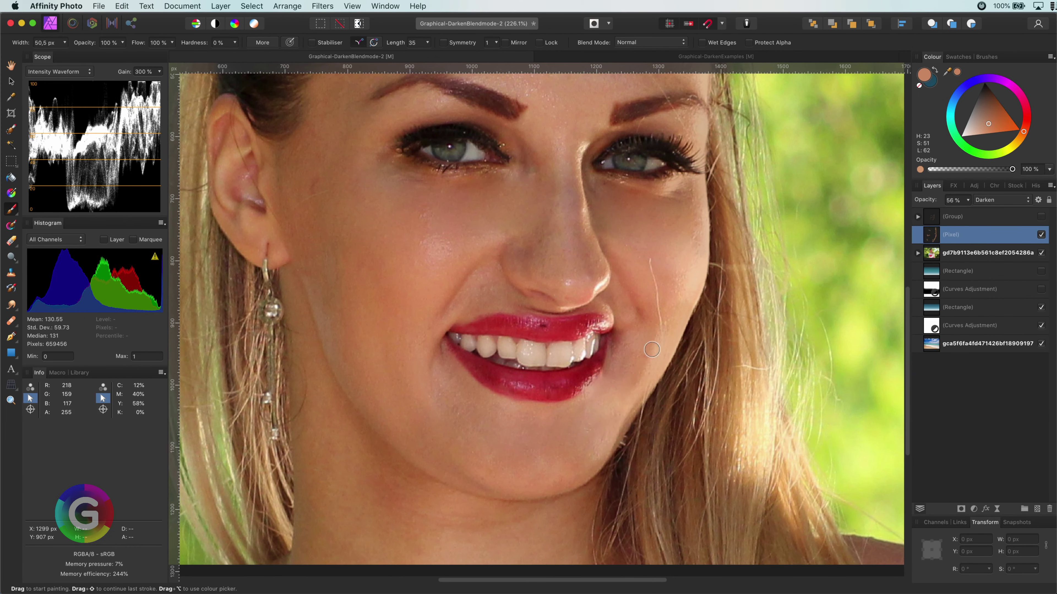
{"action": "left_click", "coordinate": [670, 280], "text": "alt"}
{"action": "scroll", "coordinate": [695, 280], "scroll_direction": "up", "scroll_amount": 5}
{"action": "left_click", "coordinate": [630, 316], "text": "alt"}
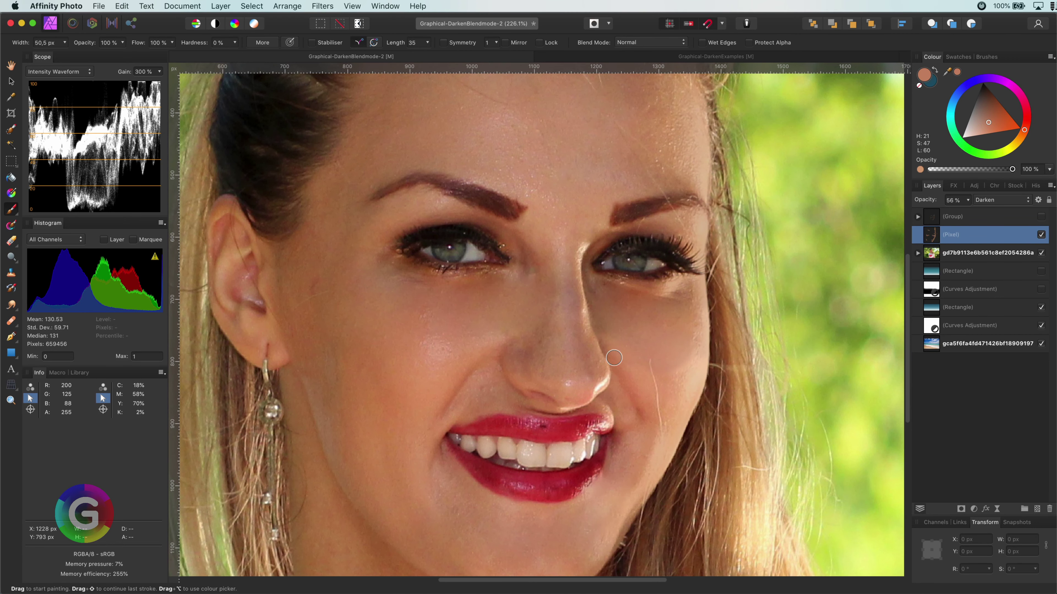
{"action": "scroll", "coordinate": [615, 360], "scroll_direction": "up", "scroll_amount": 5}
{"action": "scroll", "coordinate": [642, 385], "scroll_direction": "down", "scroll_amount": 5}
{"action": "left_click", "coordinate": [649, 387], "text": "alt"}
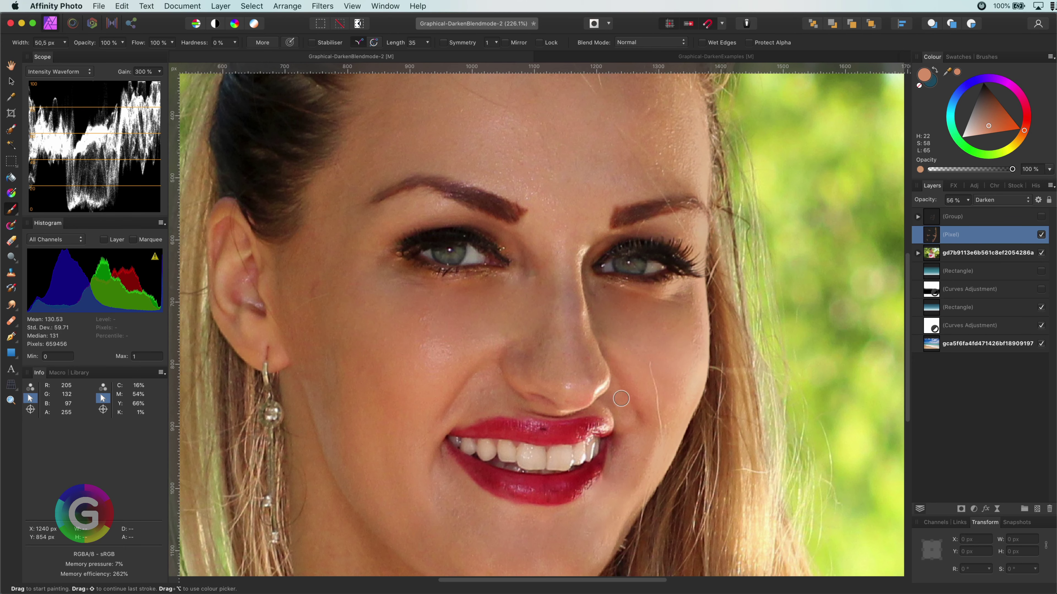
{"action": "scroll", "coordinate": [603, 333], "scroll_direction": "up", "scroll_amount": 5}
{"action": "left_click", "coordinate": [576, 379], "text": "alt"}
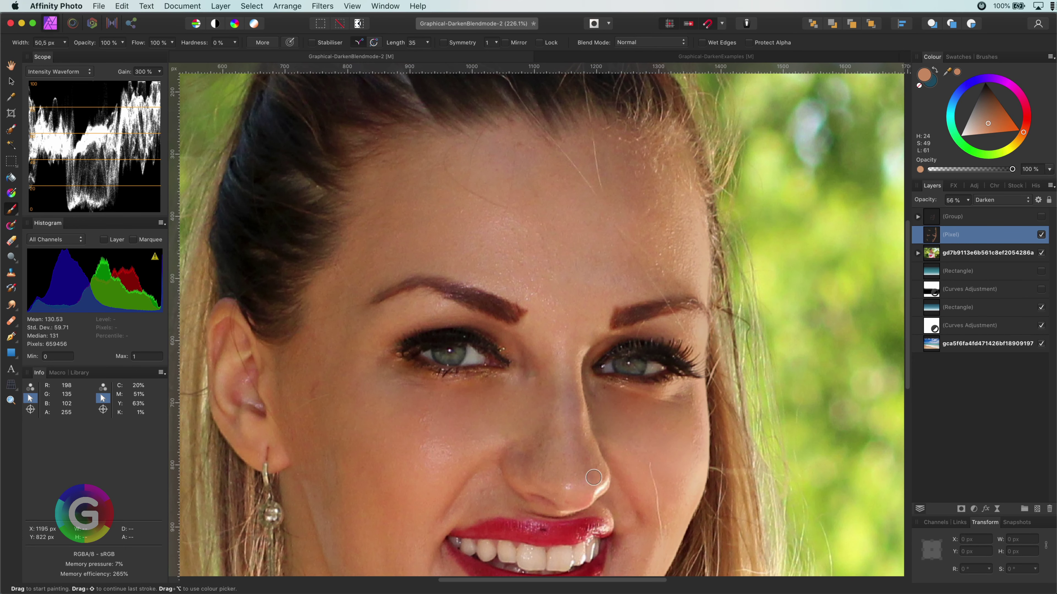
{"action": "left_click_drag", "start_coordinate": [591, 478], "coordinate": [596, 493]}
Step: Fit the photo in view and toggle the painted layer to compare before and after
{"action": "key", "text": "super+0"}
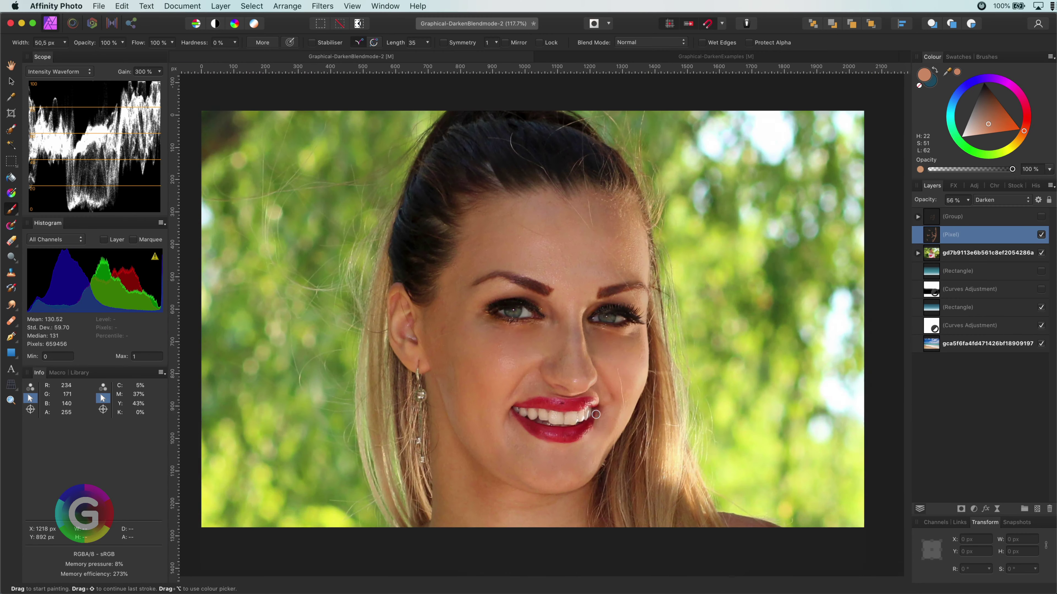
{"action": "left_click", "coordinate": [1041, 234]}
{"action": "left_click", "coordinate": [1041, 235]}
{"action": "left_click", "coordinate": [1042, 235]}
{"action": "left_click", "coordinate": [1041, 235]}
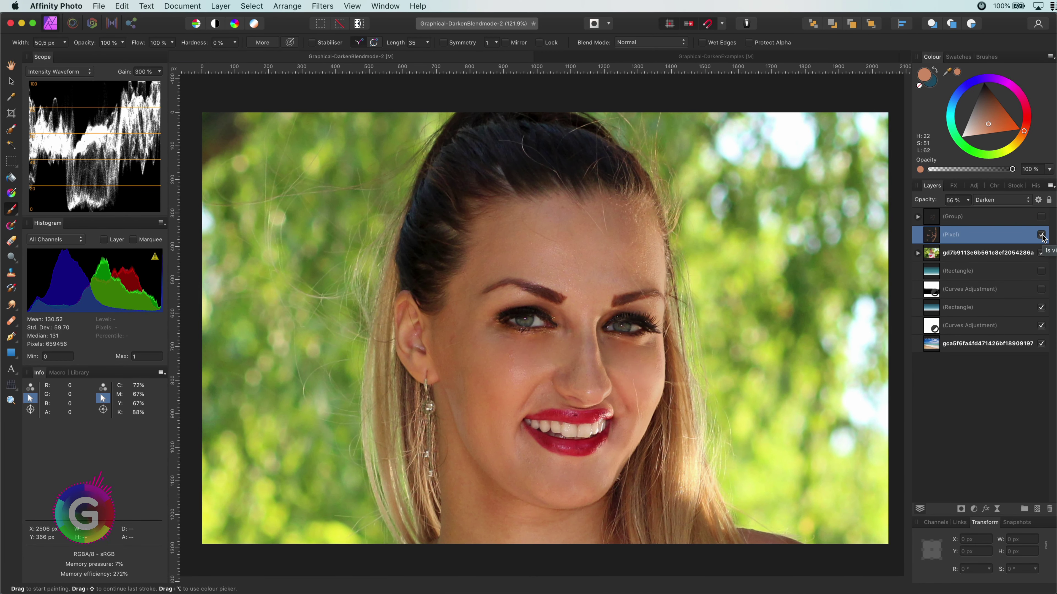
{"action": "left_click", "coordinate": [1041, 235]}
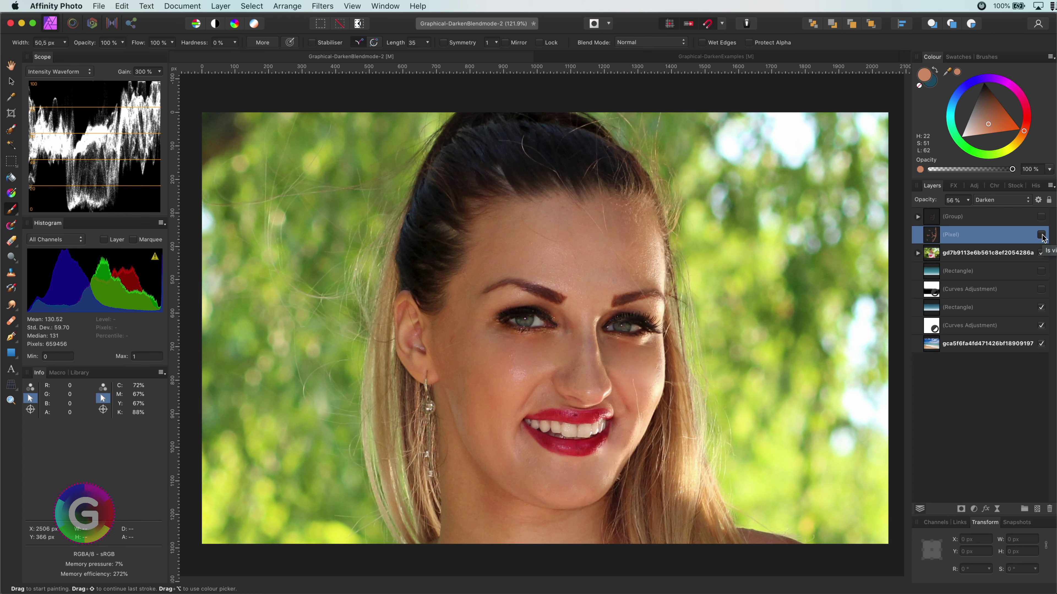
{"action": "left_click", "coordinate": [1042, 234]}
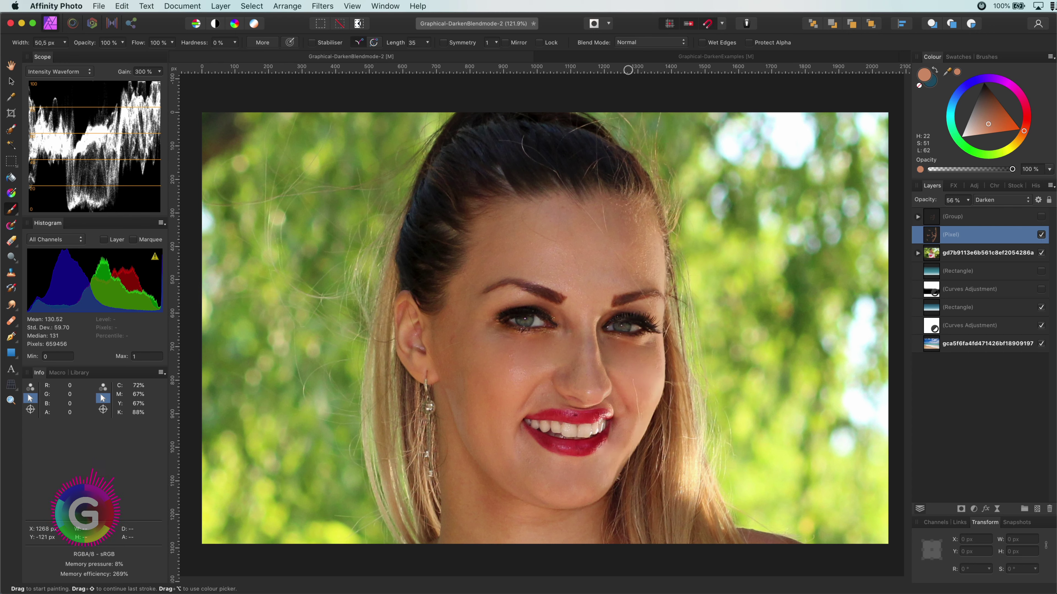
Step: Switch to the beach sunset document and add a Curves adjustment to the photo
{"action": "left_click", "coordinate": [665, 59]}
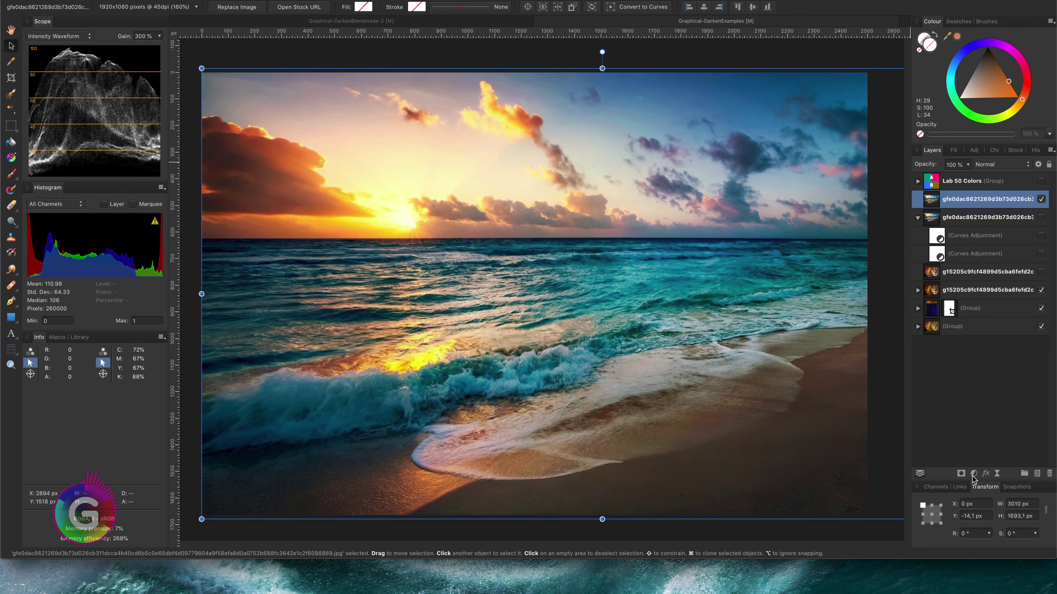
{"action": "left_click", "coordinate": [974, 509]}
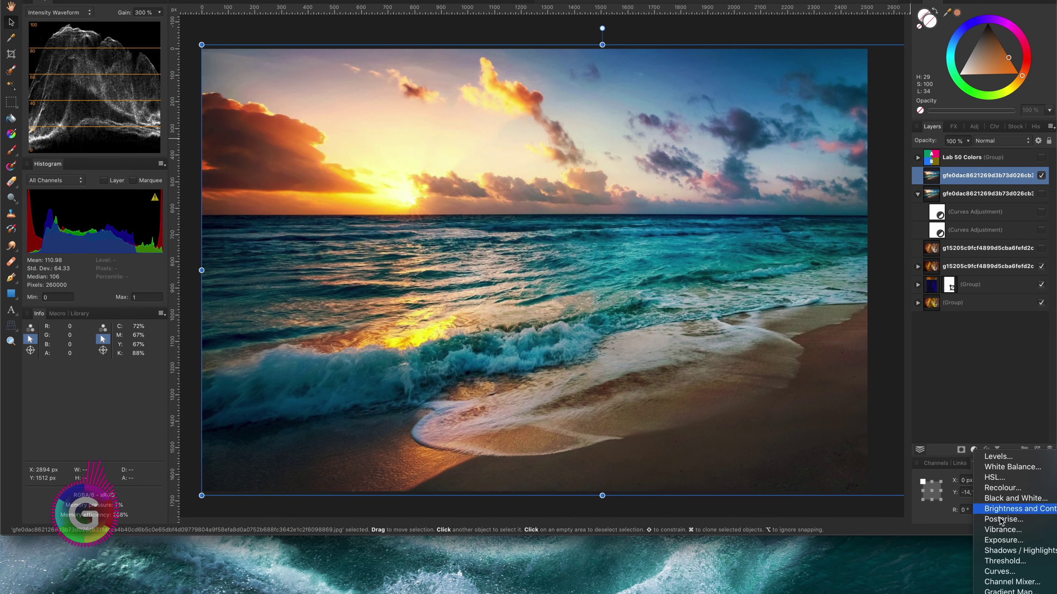
{"action": "left_click", "coordinate": [998, 571]}
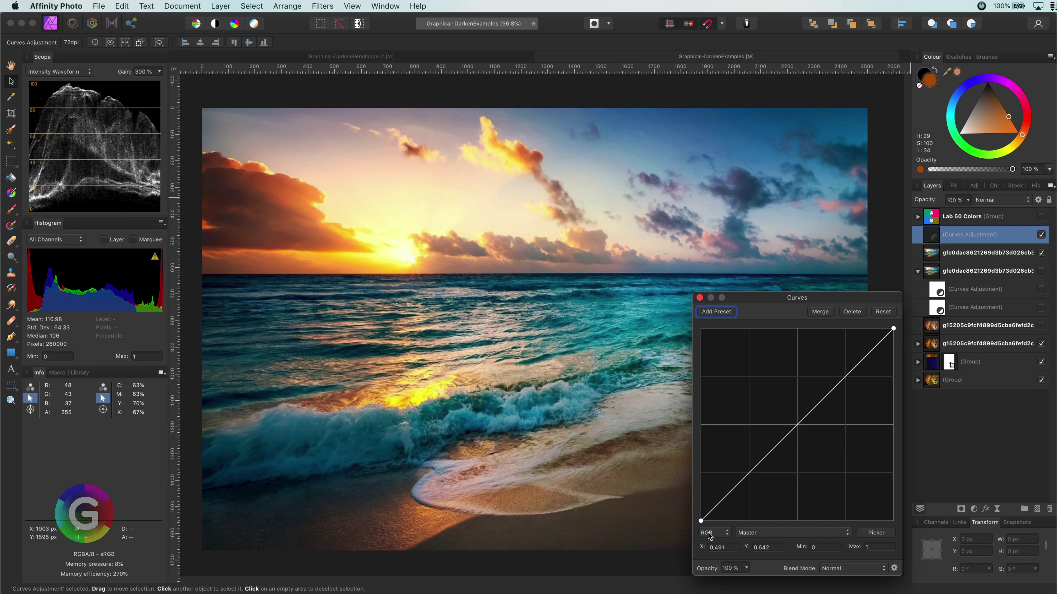
{"action": "left_click", "coordinate": [707, 537]}
Step: Set the Curves to LAB, show the Lab 50 Colors swatch, and choose the AOpponent channel
{"action": "left_click", "coordinate": [710, 549]}
{"action": "left_click", "coordinate": [1042, 222]}
{"action": "left_click", "coordinate": [1041, 217]}
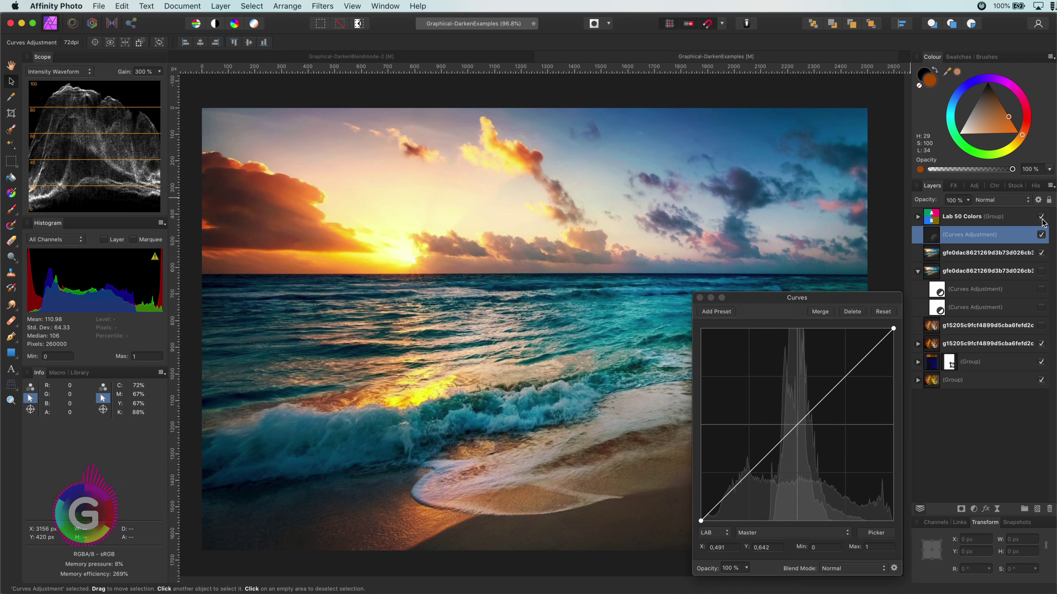
{"action": "left_click", "coordinate": [758, 534]}
{"action": "left_click", "coordinate": [756, 549]}
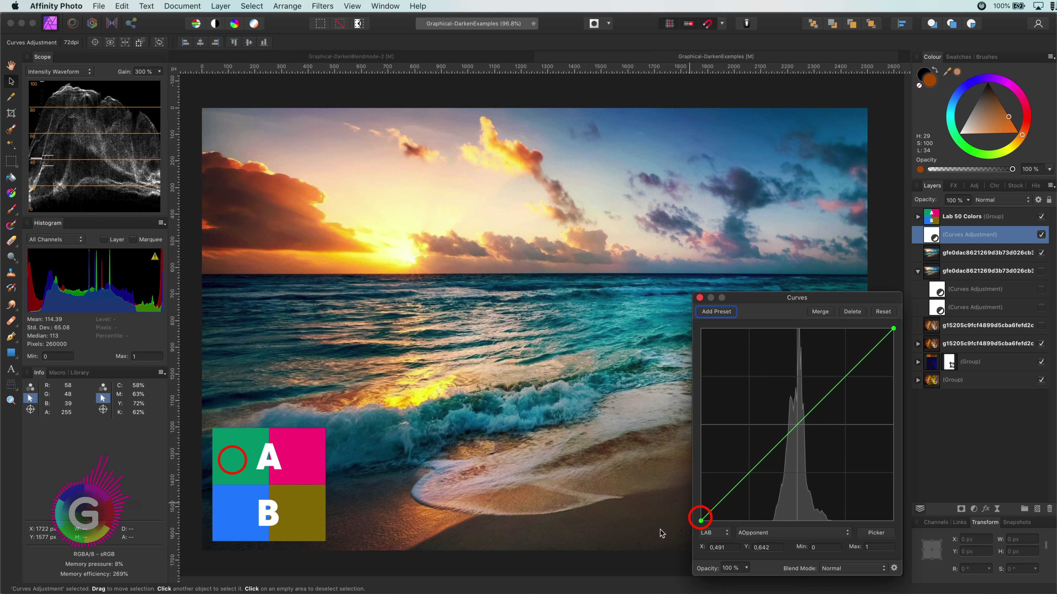
Step: Test moving the AOpponent curve's endpoints, then restore it to a neutral diagonal
{"action": "left_click_drag", "start_coordinate": [701, 521], "coordinate": [692, 473]}
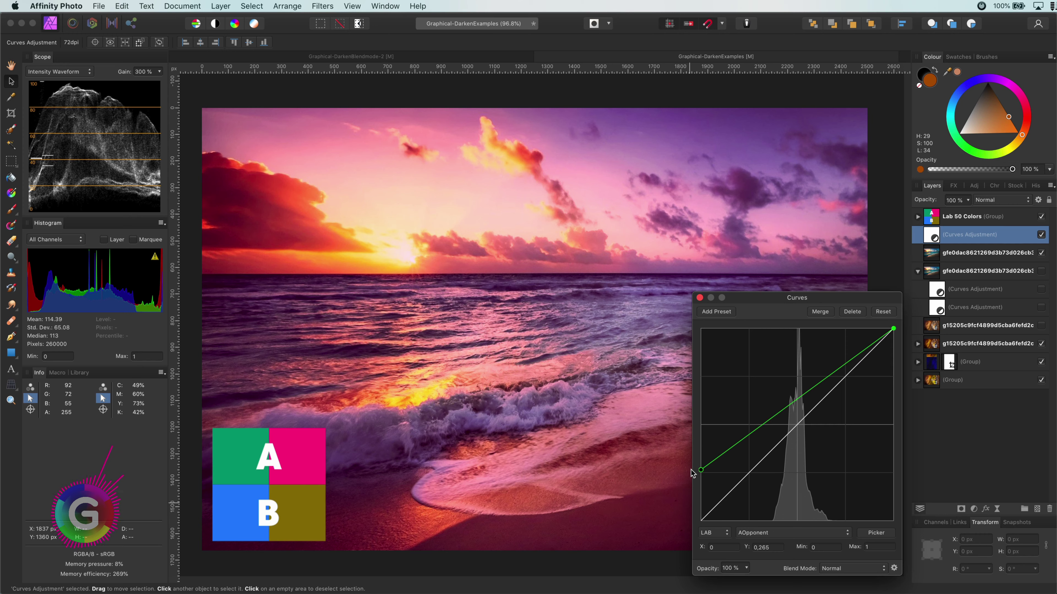
{"action": "left_click", "coordinate": [892, 329]}
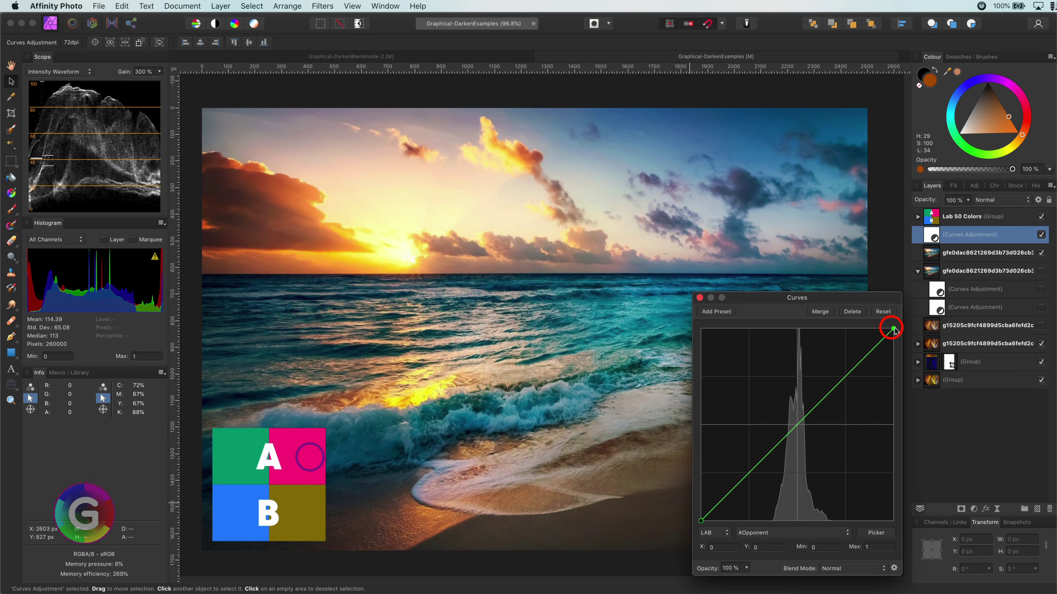
{"action": "left_click_drag", "start_coordinate": [893, 329], "coordinate": [904, 379]}
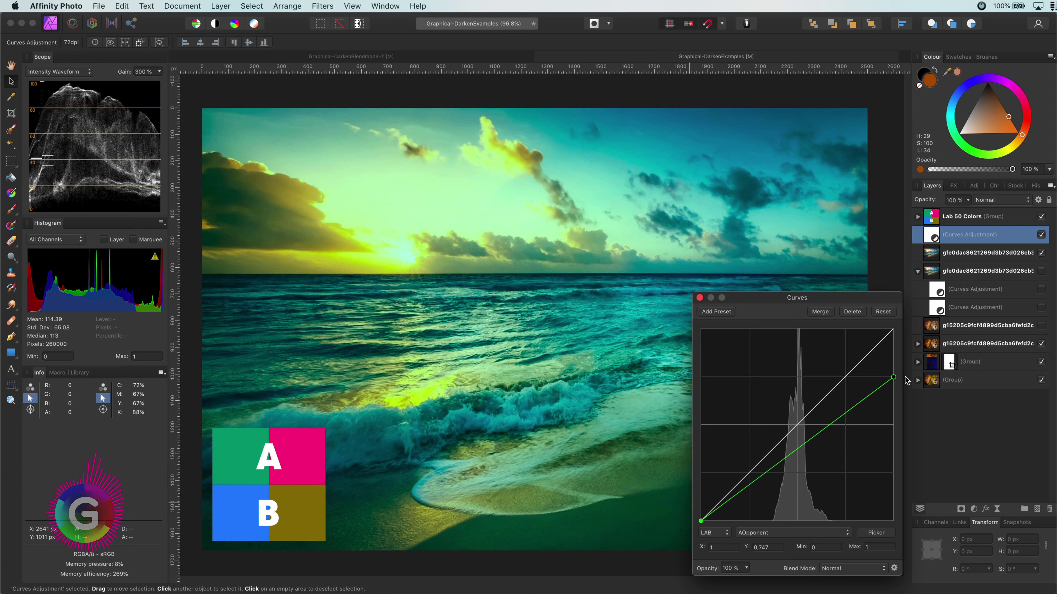
{"action": "left_click_drag", "start_coordinate": [906, 380], "coordinate": [907, 328]}
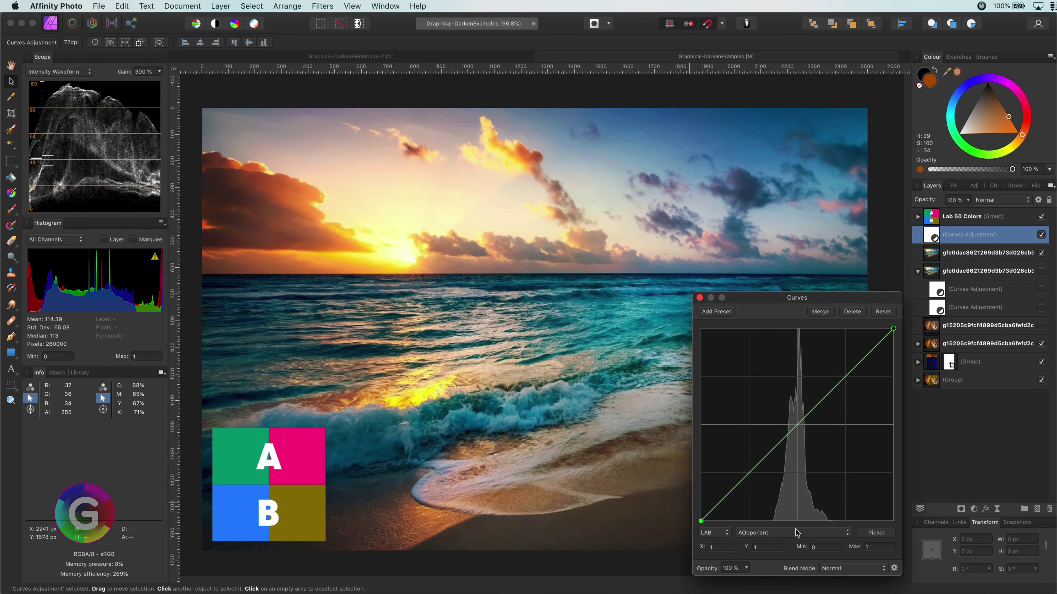
Step: Switch the Curves to the BOpponent channel, test endpoint shifts, and leave the curve straight
{"action": "left_click", "coordinate": [779, 536]}
{"action": "left_click", "coordinate": [779, 542]}
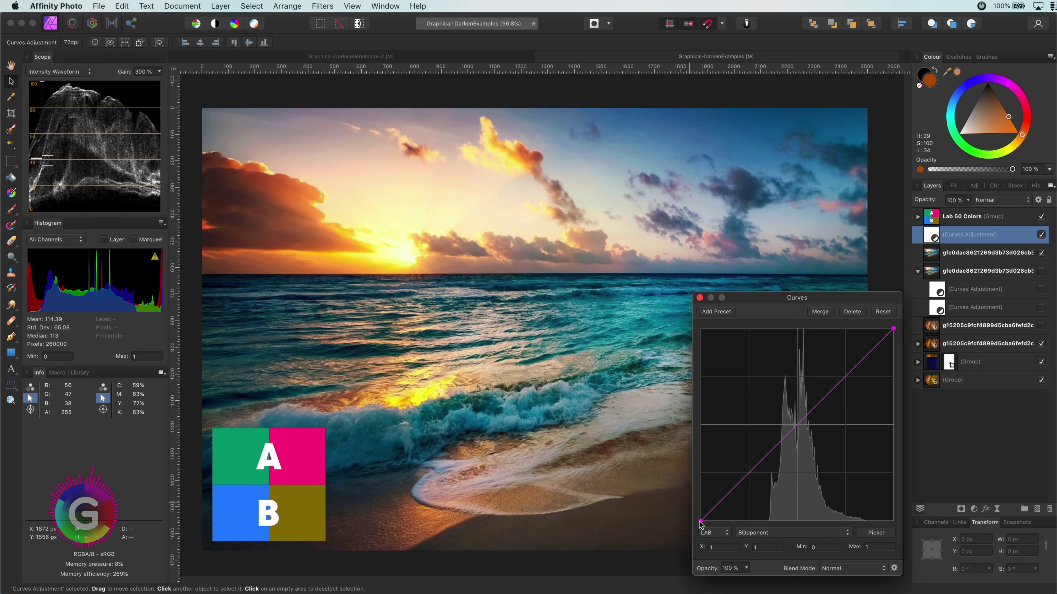
{"action": "left_click_drag", "start_coordinate": [700, 523], "coordinate": [687, 479]}
{"action": "left_click_drag", "start_coordinate": [687, 480], "coordinate": [678, 537]}
{"action": "mouse_move", "coordinate": [893, 329]}
{"action": "left_mouse_down"}
{"action": "mouse_move", "coordinate": [851, 329]}
{"action": "mouse_move", "coordinate": [895, 331]}
{"action": "mouse_move", "coordinate": [917, 384]}
{"action": "mouse_move", "coordinate": [897, 327]}
{"action": "left_mouse_up"}
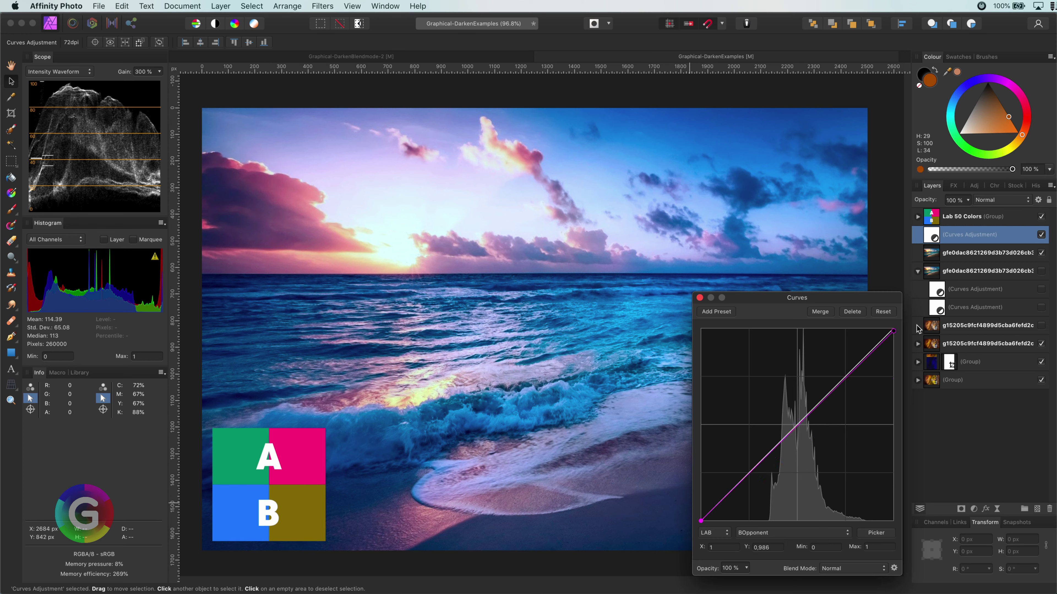
Step: Raise the AOpponent curve's black point and blend the Curves adjustment in Darken mode
{"action": "left_click", "coordinate": [771, 534]}
{"action": "left_click", "coordinate": [771, 534]}
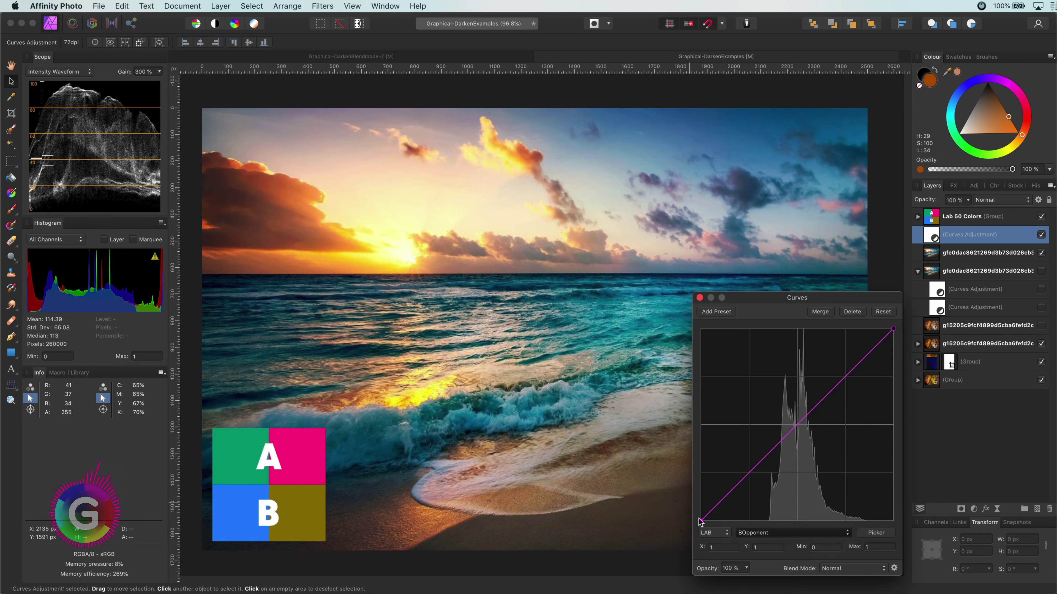
{"action": "left_click_drag", "start_coordinate": [701, 523], "coordinate": [686, 477]}
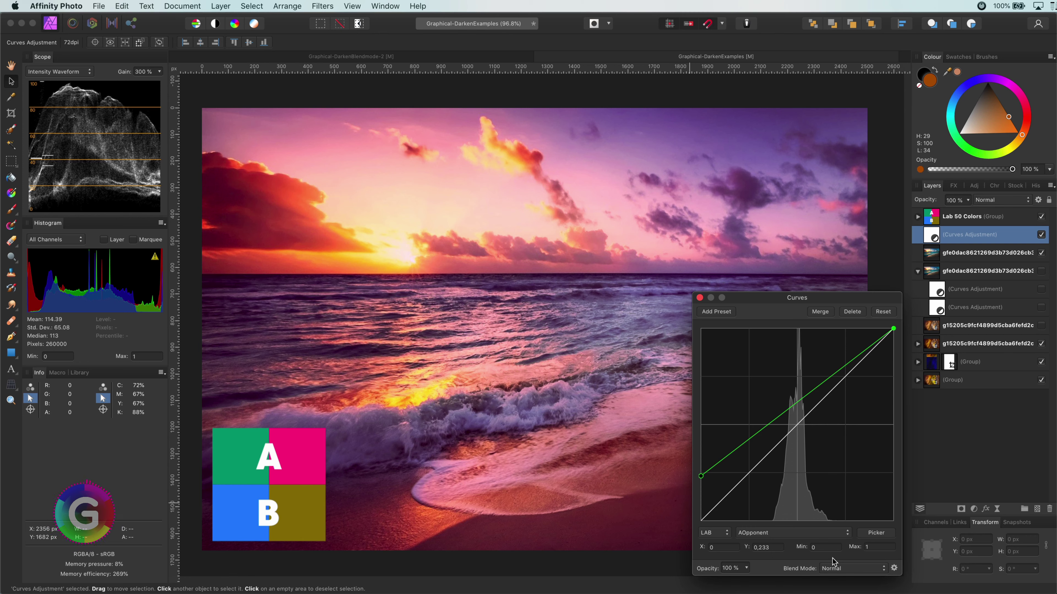
{"action": "left_click", "coordinate": [843, 569]}
{"action": "left_click", "coordinate": [844, 585]}
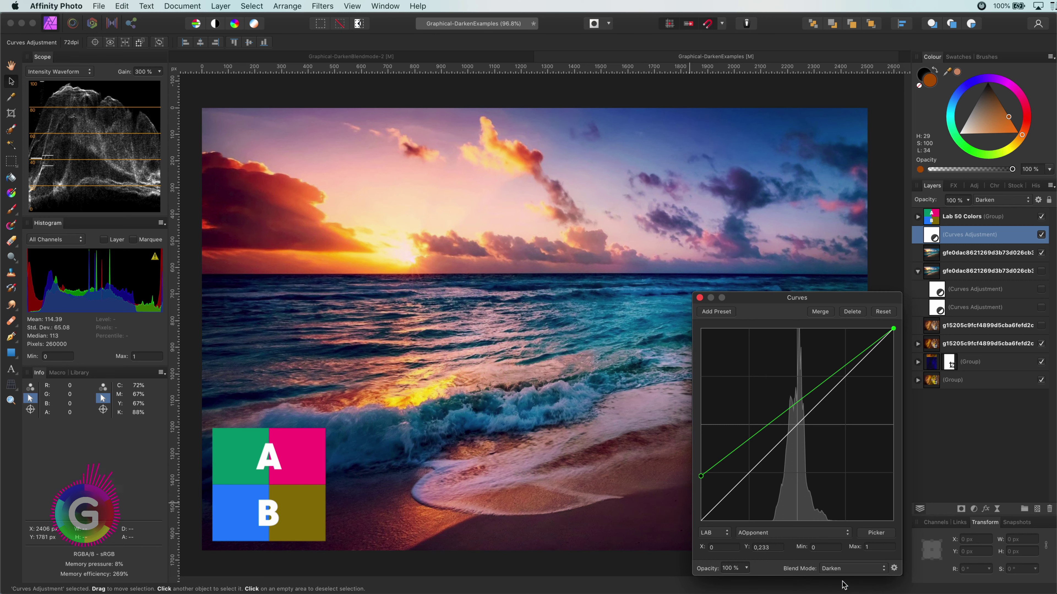
Step: Compare the grade on and off, then pull the BOpponent top point left to steepen it
{"action": "left_click", "coordinate": [1041, 234]}
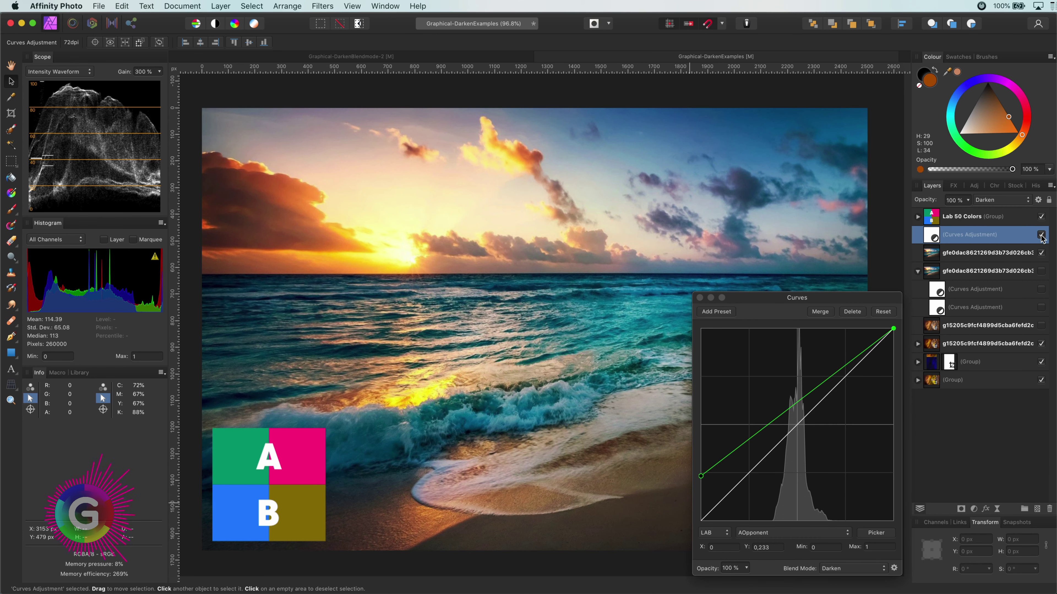
{"action": "left_click", "coordinate": [1041, 235]}
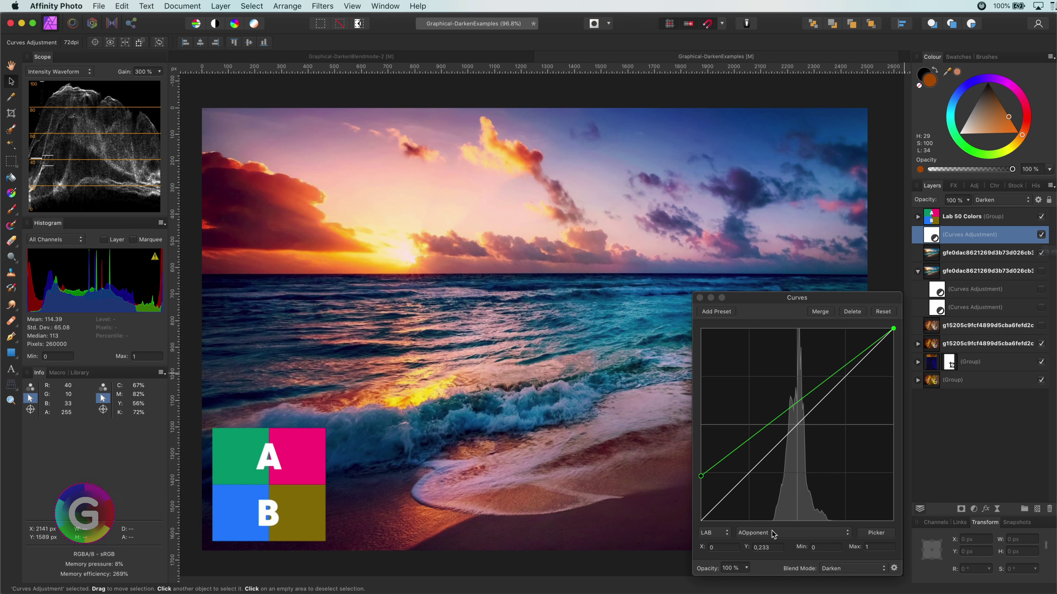
{"action": "left_click", "coordinate": [772, 537]}
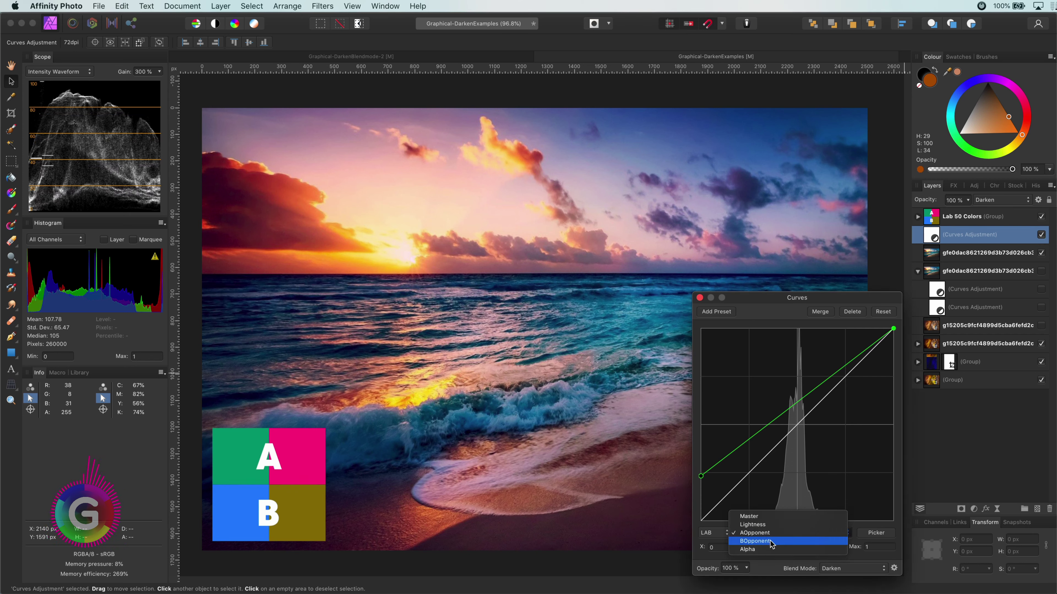
{"action": "left_click", "coordinate": [772, 543]}
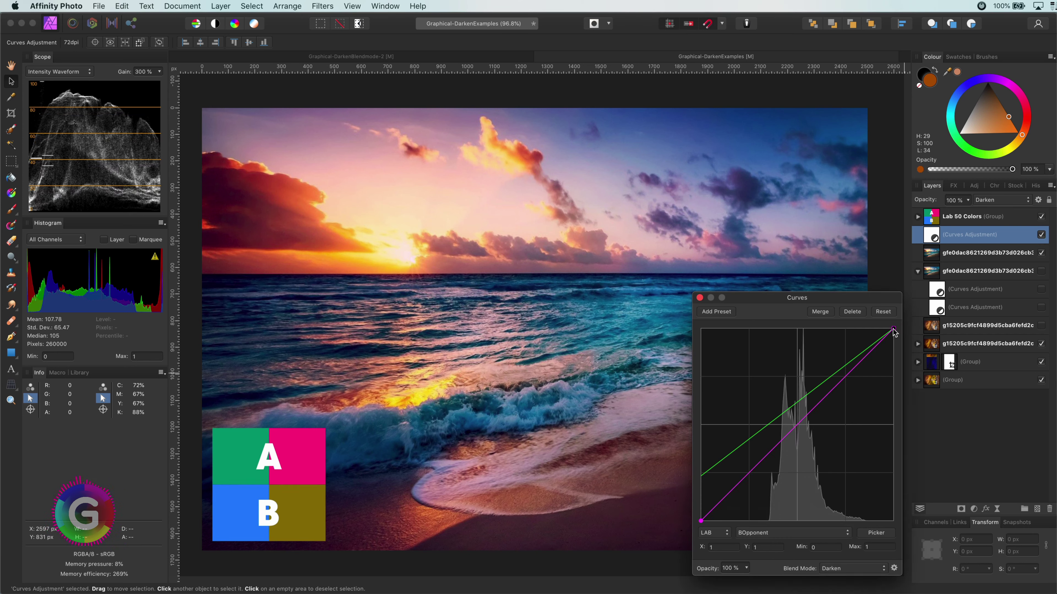
{"action": "left_click_drag", "start_coordinate": [893, 329], "coordinate": [872, 331]}
Step: Close the Curves settings, compare the grade, and hide the Lab 50 Colors swatch
{"action": "left_click", "coordinate": [699, 297]}
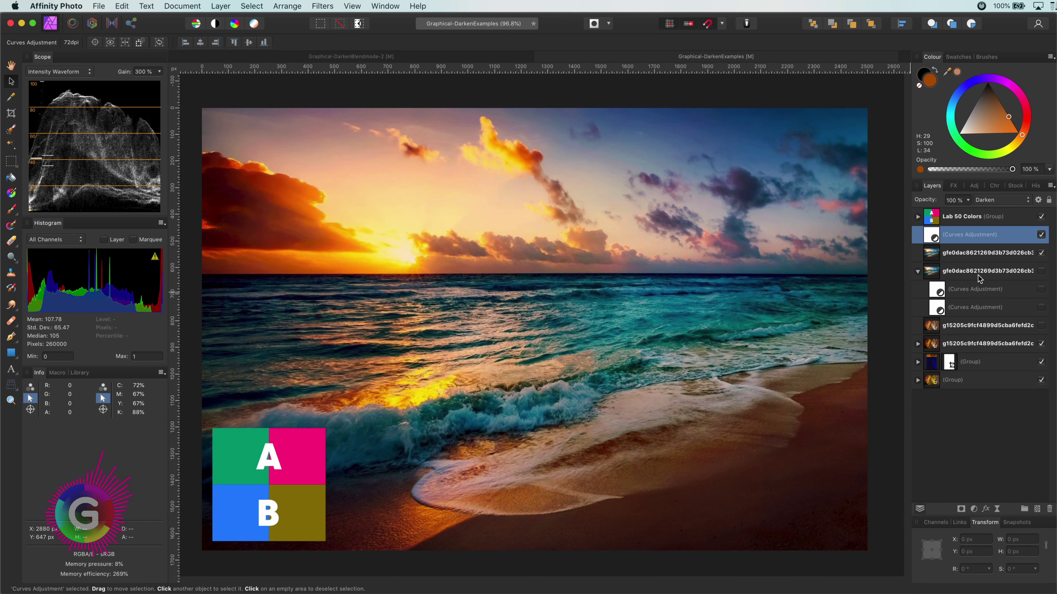
{"action": "left_click", "coordinate": [1042, 235]}
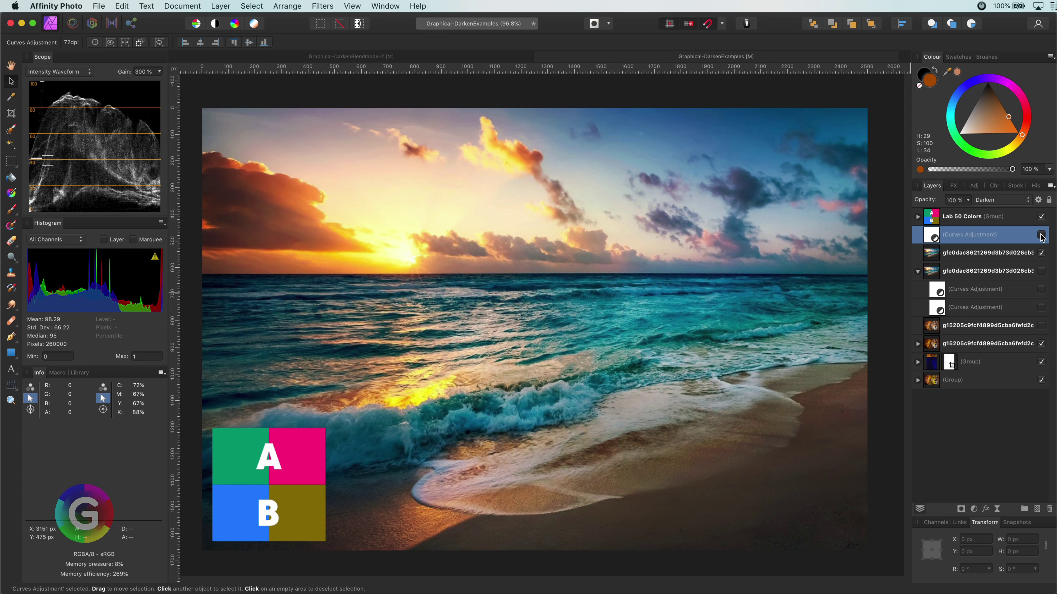
{"action": "left_click", "coordinate": [1041, 235]}
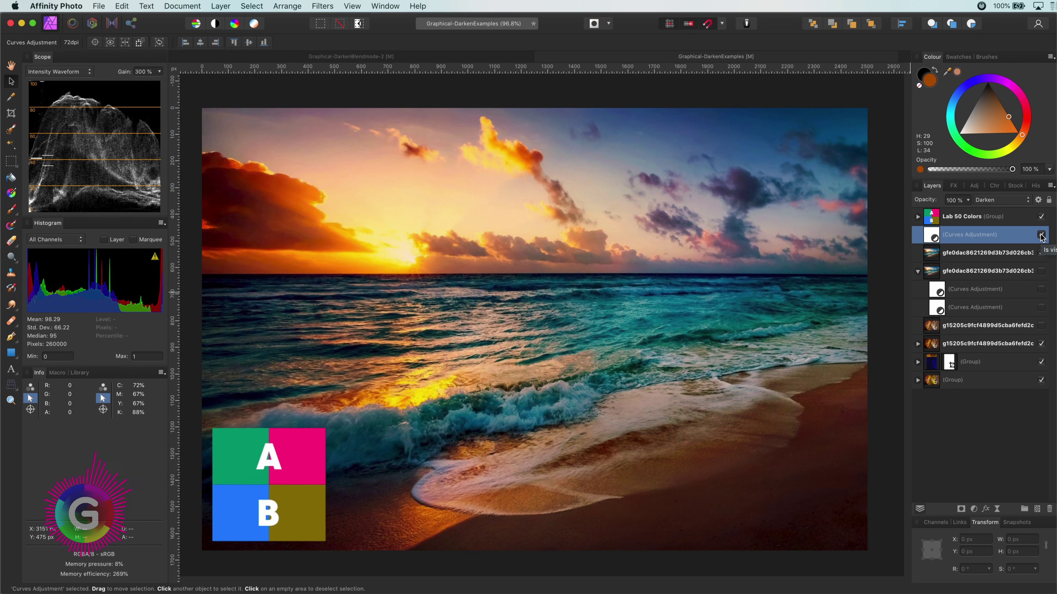
{"action": "left_click", "coordinate": [1042, 218]}
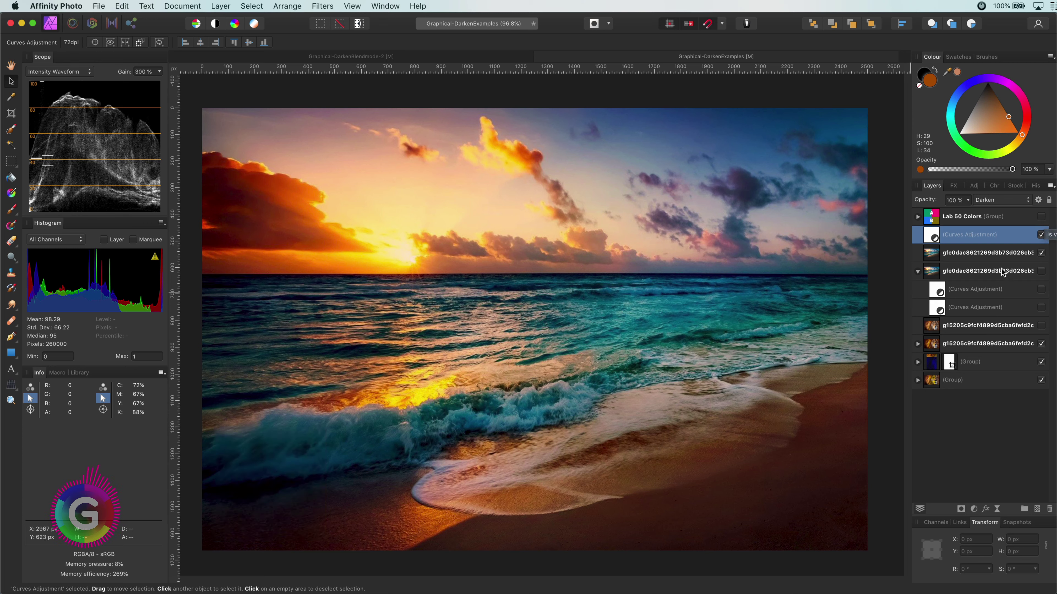
Step: Compare the grade once more and keep Darken as the layer's blend mode
{"action": "left_click", "coordinate": [1041, 236]}
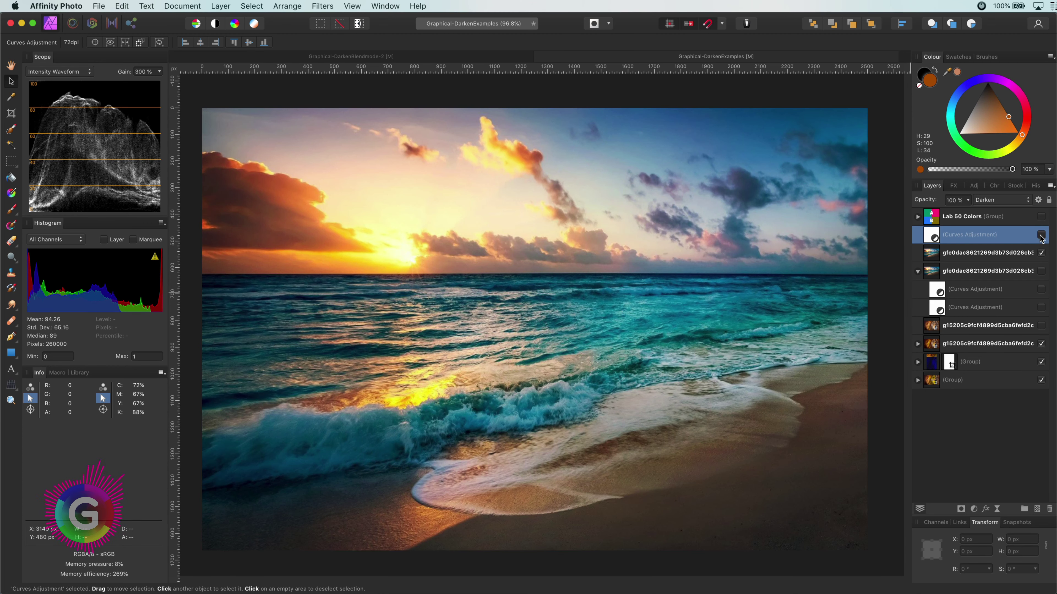
{"action": "left_click", "coordinate": [1041, 236]}
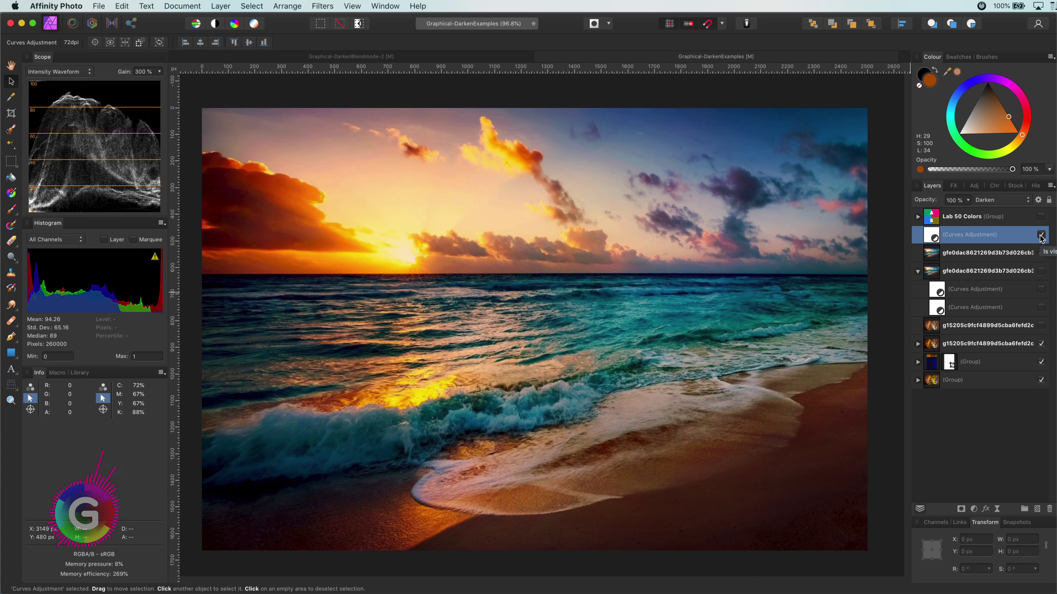
{"action": "left_click", "coordinate": [1007, 202]}
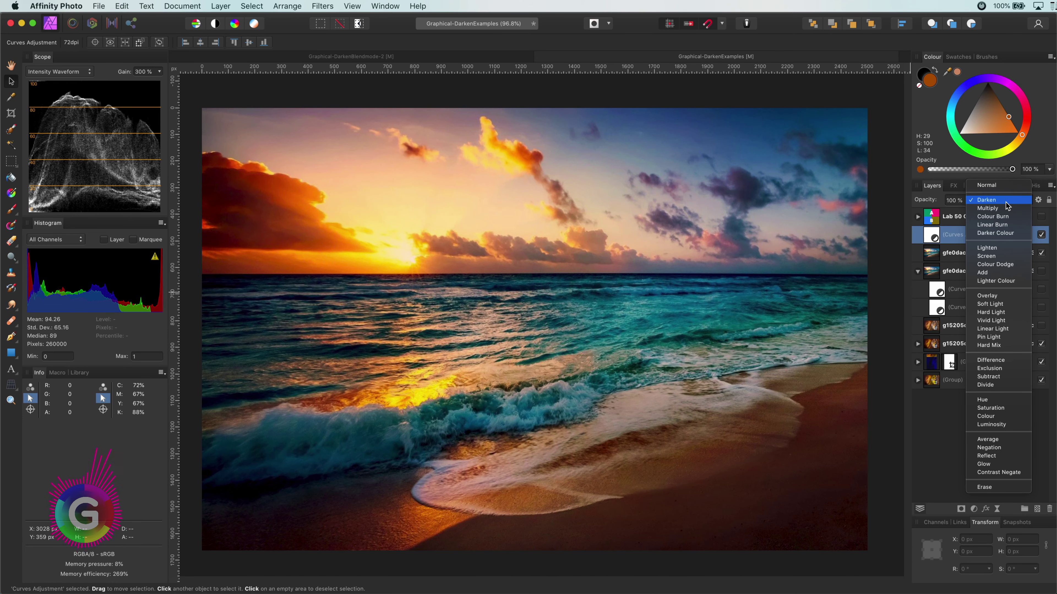
{"action": "left_click", "coordinate": [1005, 202]}
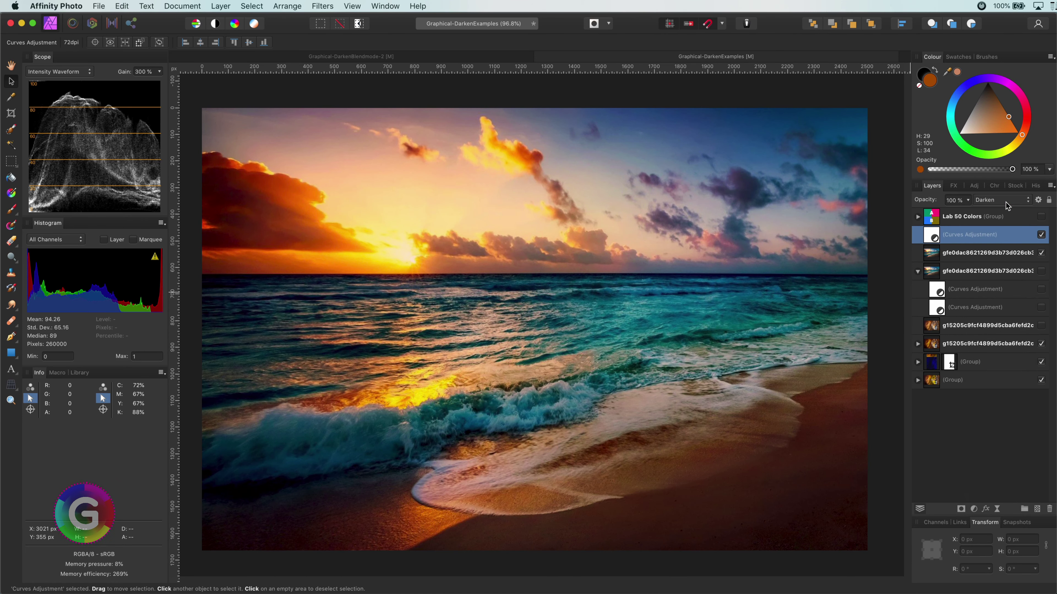
Step: Reset the Curves, steepen BOpponent (bottom 0.245, top 0.791), blend in Darken, and apply
{"action": "double_click", "coordinate": [931, 236]}
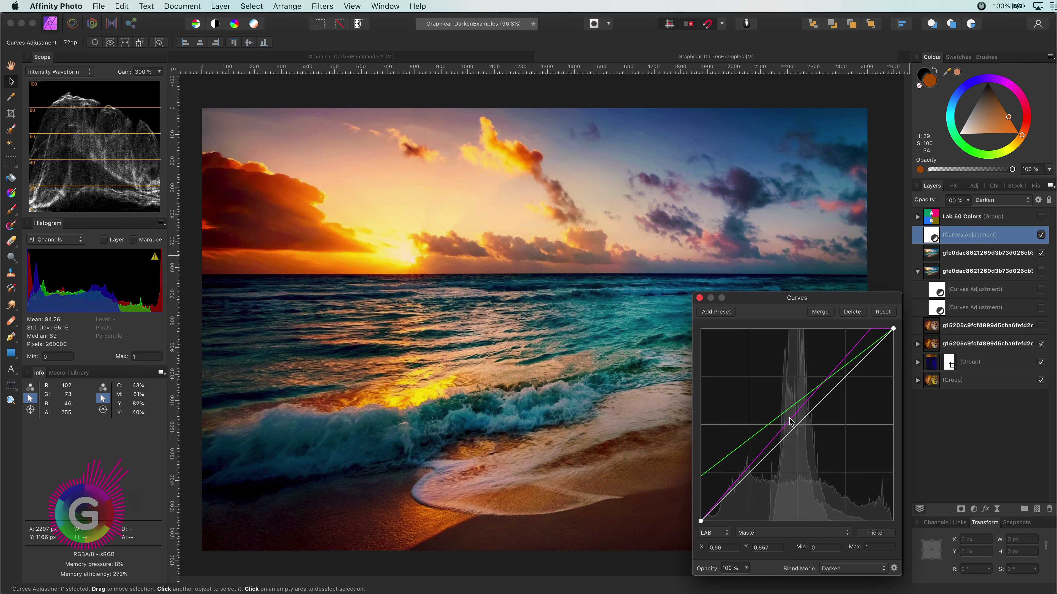
{"action": "left_click", "coordinate": [882, 312]}
{"action": "left_click", "coordinate": [754, 533]}
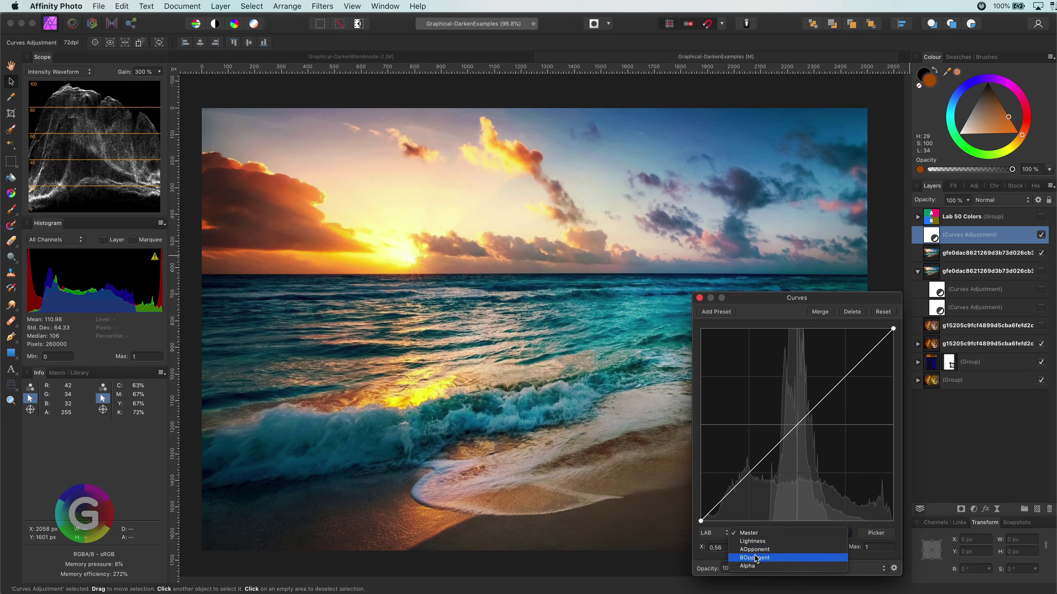
{"action": "left_click", "coordinate": [847, 561]}
{"action": "key", "text": "super+z"}
{"action": "left_click", "coordinate": [701, 521]}
{"action": "left_click_drag", "start_coordinate": [702, 524], "coordinate": [747, 521]}
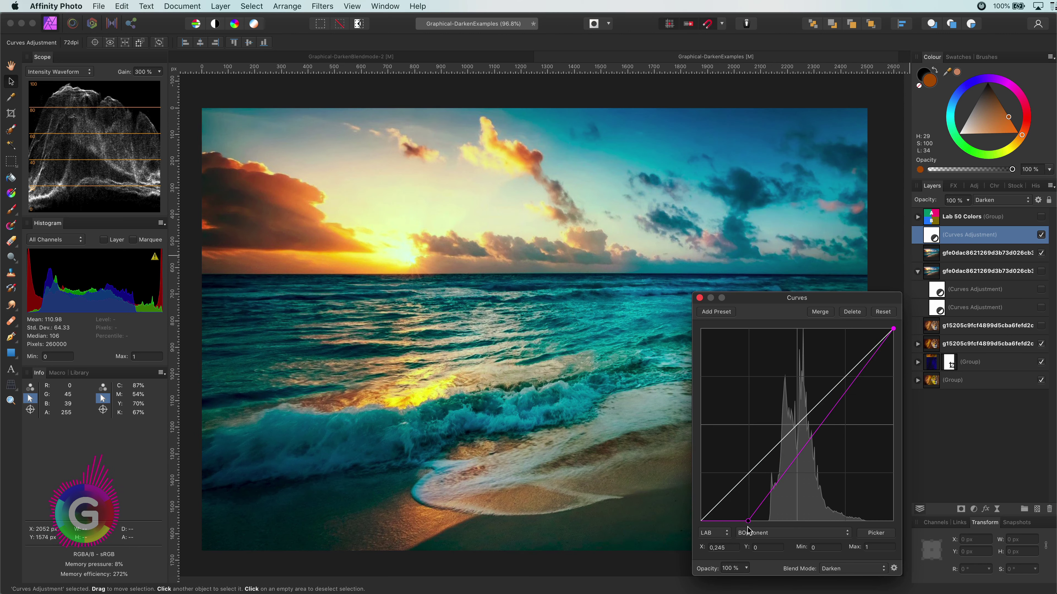
{"action": "left_click_drag", "start_coordinate": [893, 329], "coordinate": [865, 329]}
{"action": "key", "text": "Return"}
Step: Compare the new grade on and off, then reopen the Curves on the AOpponent channel
{"action": "left_click", "coordinate": [1042, 235]}
{"action": "left_click", "coordinate": [1042, 235]}
{"action": "left_click", "coordinate": [1042, 235]}
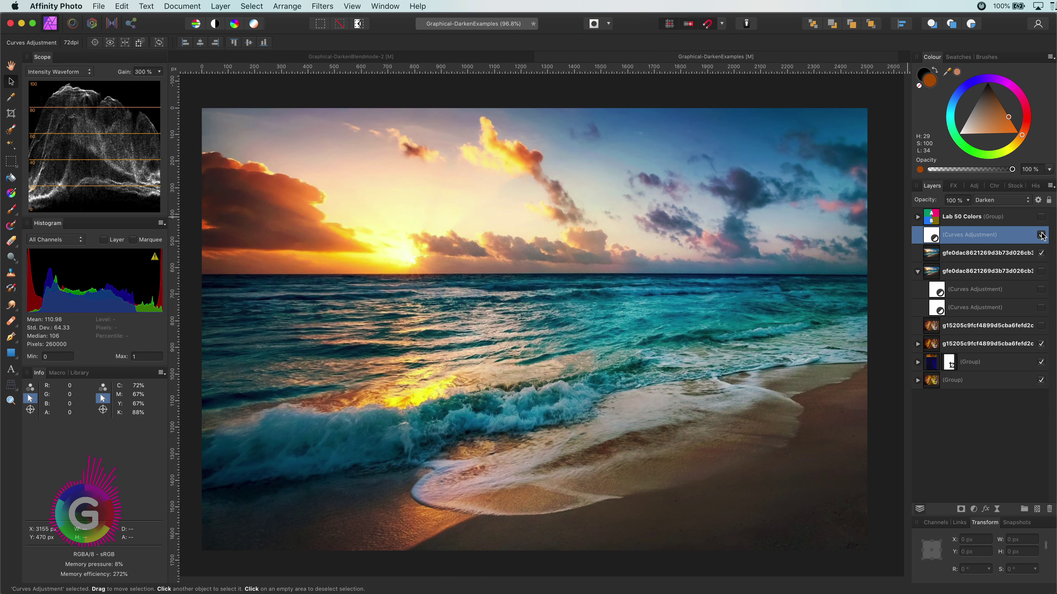
{"action": "left_click", "coordinate": [1042, 236]}
{"action": "double_click", "coordinate": [931, 235]}
{"action": "left_click", "coordinate": [770, 533]}
{"action": "left_click", "coordinate": [770, 551]}
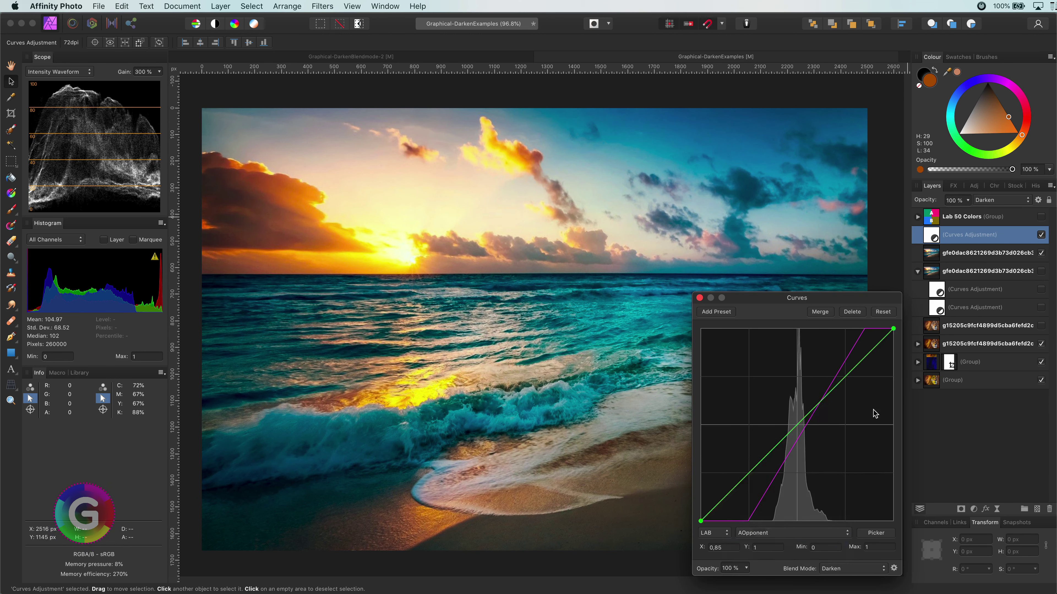